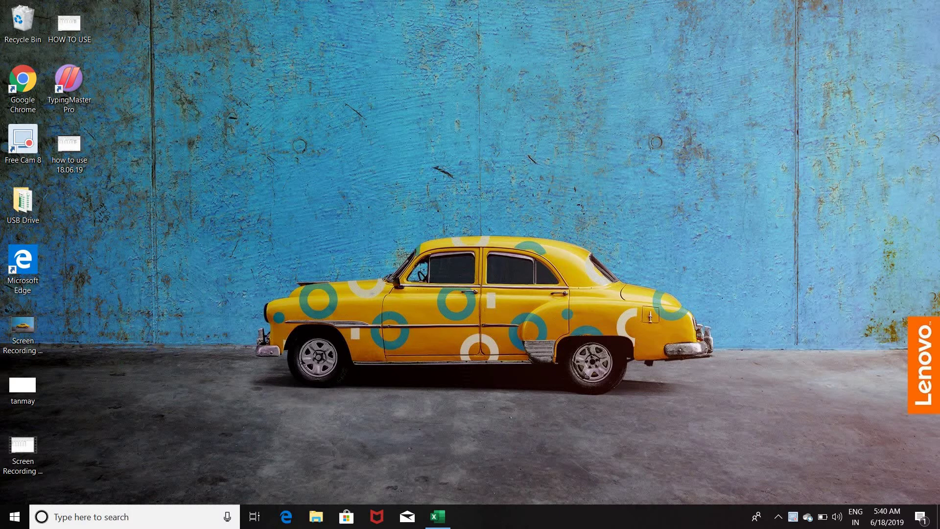
Restore the EXCEL -4 workbook showing the student marks table and view the Insert tab
{"action": "left_click", "coordinate": [434, 516]}
{"action": "left_click", "coordinate": [87, 30]}
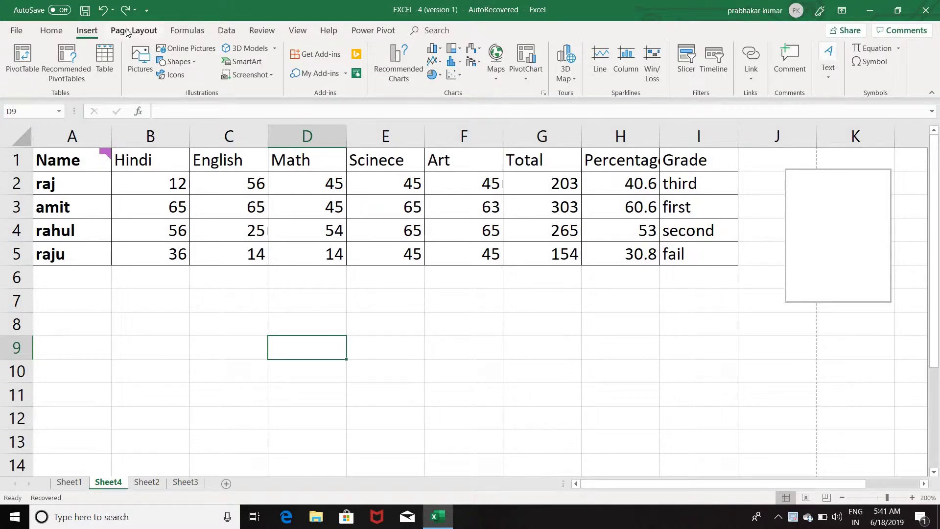
Show the Page Layout settings and select the marks table range A1:I5
{"action": "left_click", "coordinate": [127, 31]}
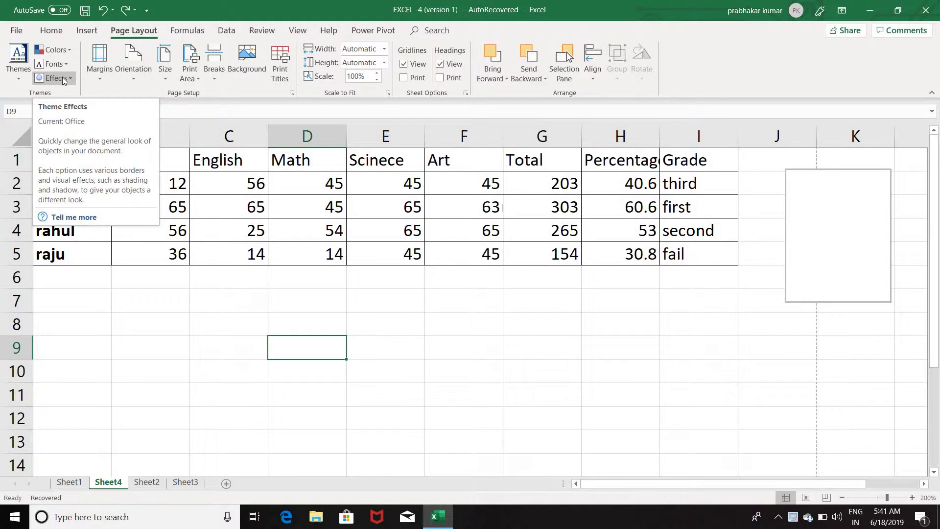
{"action": "left_click", "coordinate": [349, 196]}
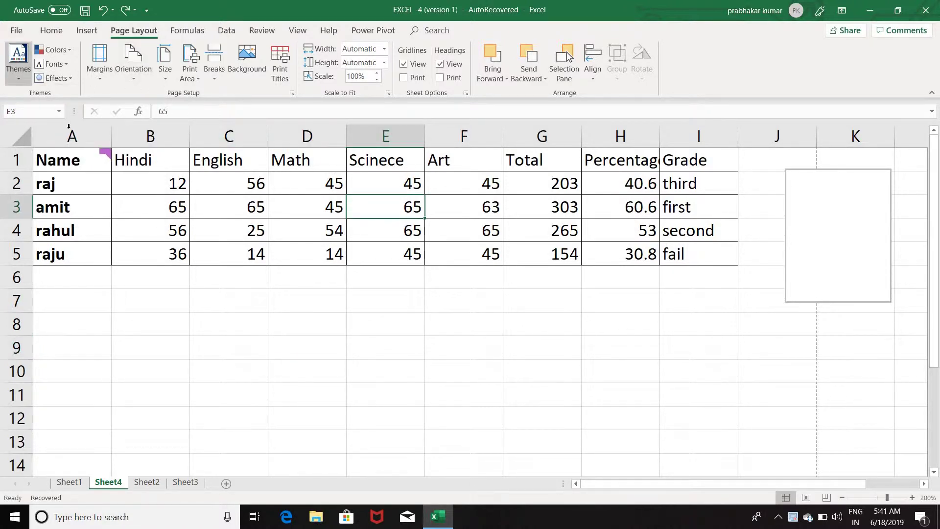
{"action": "left_click", "coordinate": [137, 224]}
{"action": "mouse_move", "coordinate": [71, 160]}
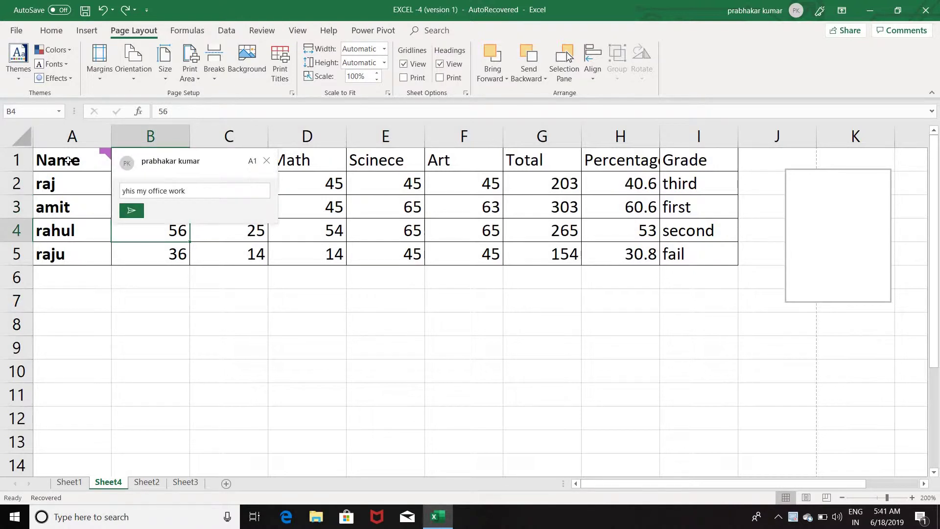
{"action": "left_click_drag", "start_coordinate": [69, 160], "coordinate": [685, 254]}
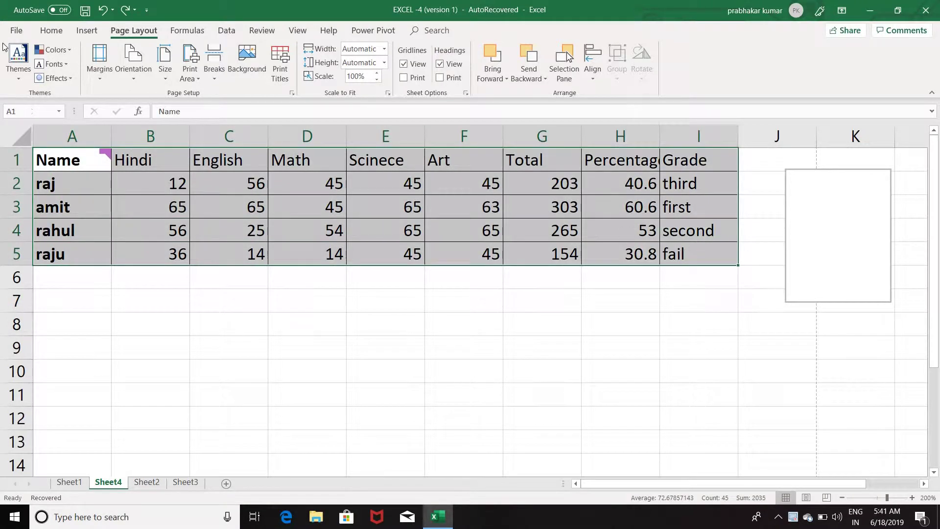
Format A1:I5 as a styled table with headers, then check the total formula in G3
{"action": "left_click", "coordinate": [51, 31]}
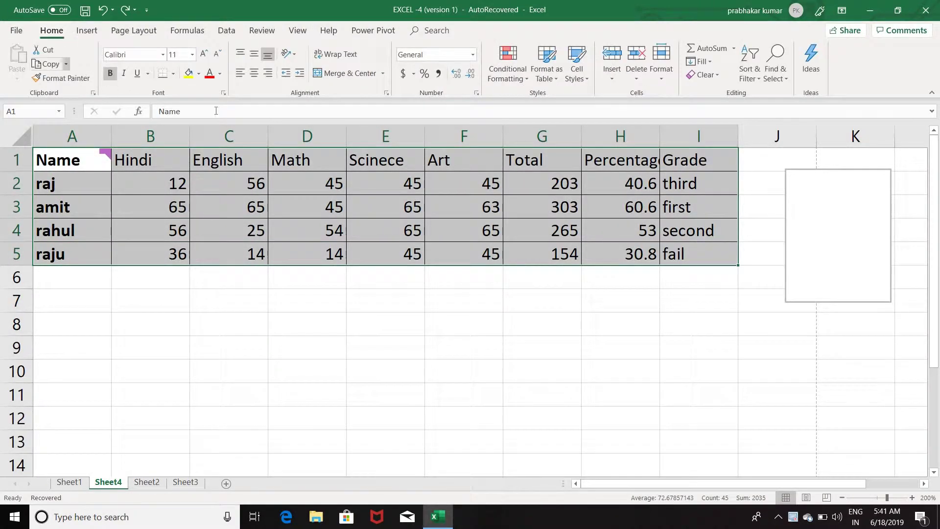
{"action": "left_click", "coordinate": [552, 78]}
{"action": "left_click", "coordinate": [590, 147]}
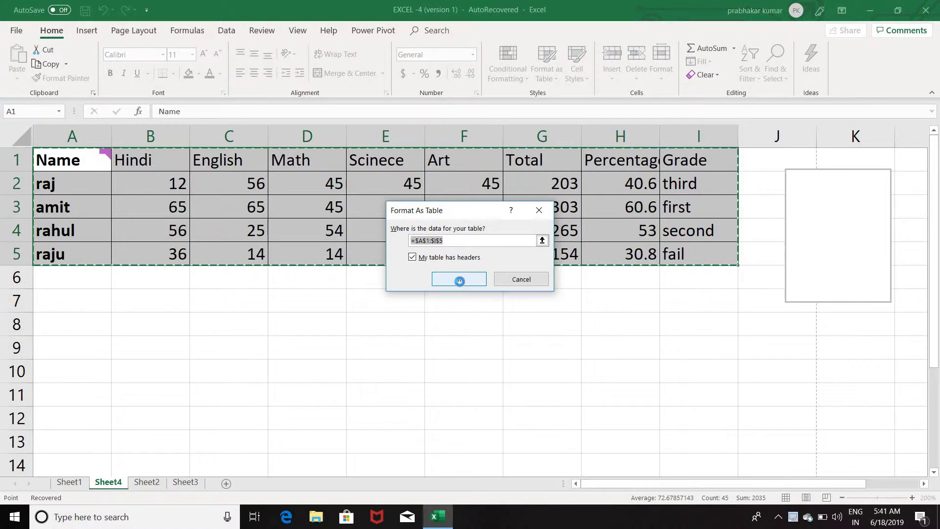
{"action": "left_click", "coordinate": [560, 207]}
{"action": "mouse_move", "coordinate": [103, 156]}
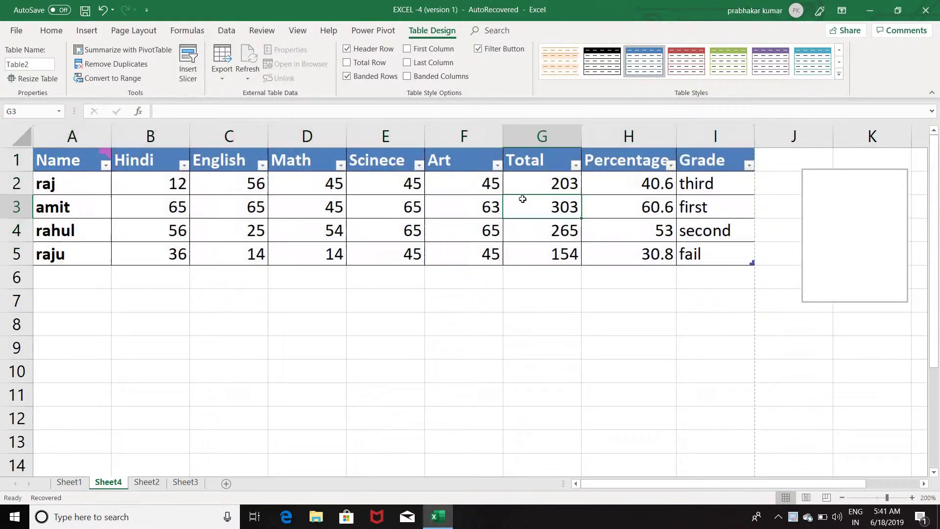
{"action": "left_click", "coordinate": [278, 224]}
Browse the workbook themes, then apply the Blue II theme colour set
{"action": "left_click", "coordinate": [133, 30]}
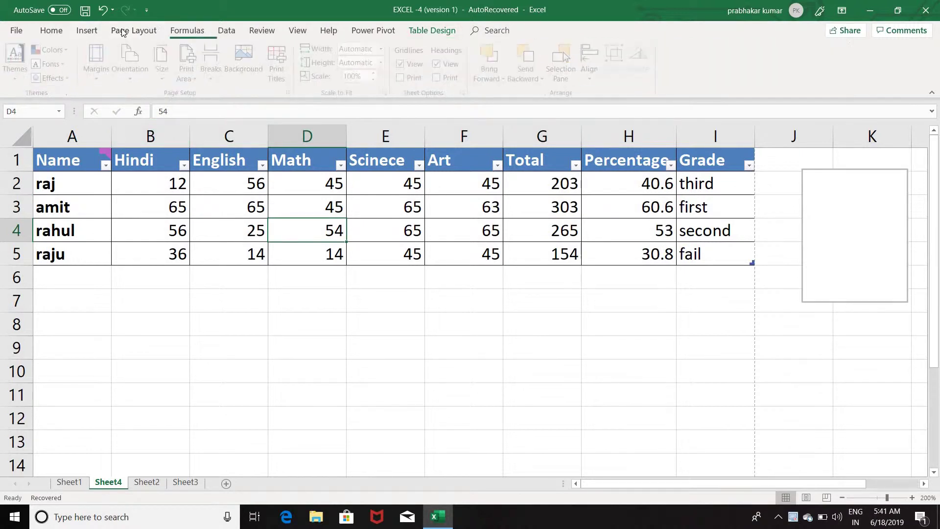
{"action": "left_click", "coordinate": [14, 79]}
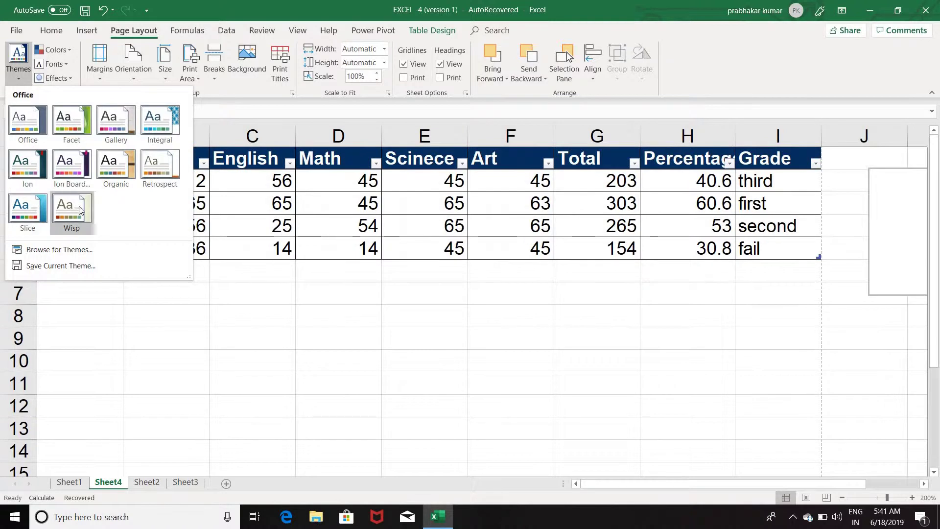
{"action": "key", "text": "Escape"}
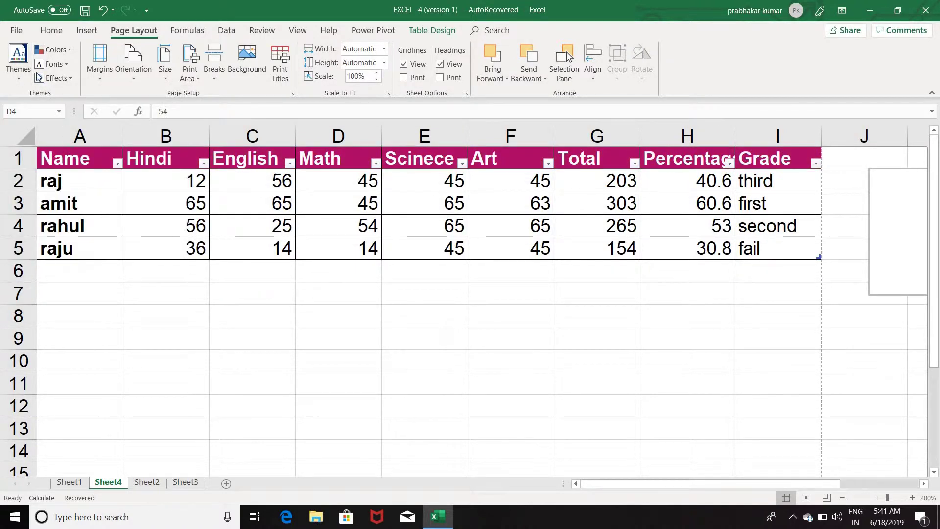
{"action": "left_click", "coordinate": [52, 49]}
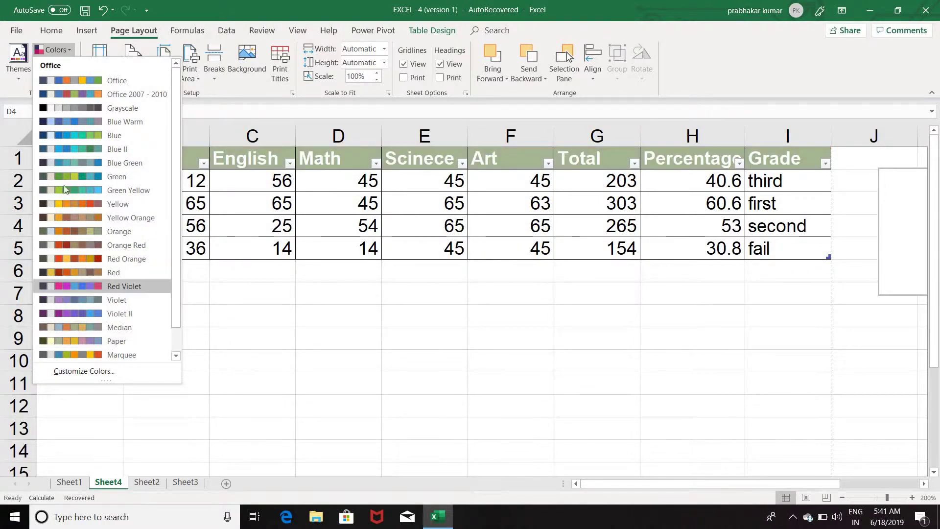
{"action": "left_click", "coordinate": [70, 143]}
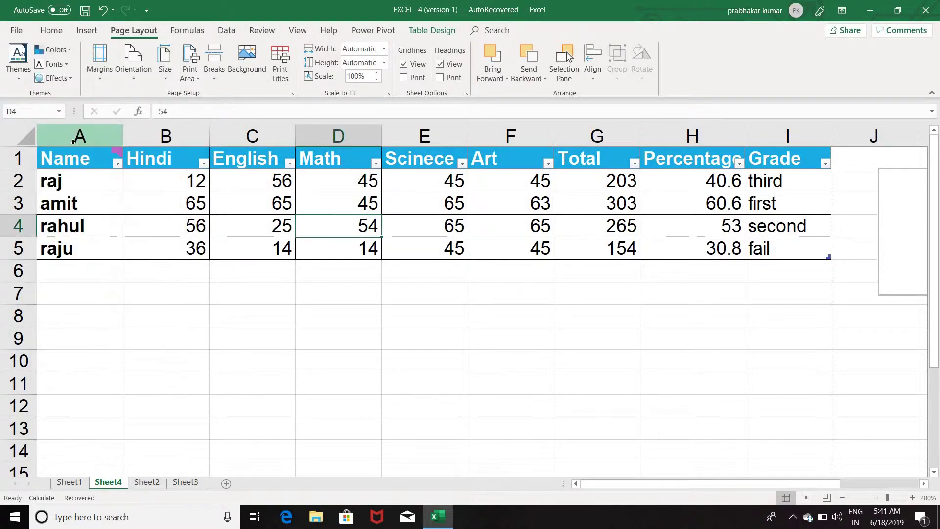
Apply the Franklin Gothic theme font set to the workbook
{"action": "left_click", "coordinate": [187, 214]}
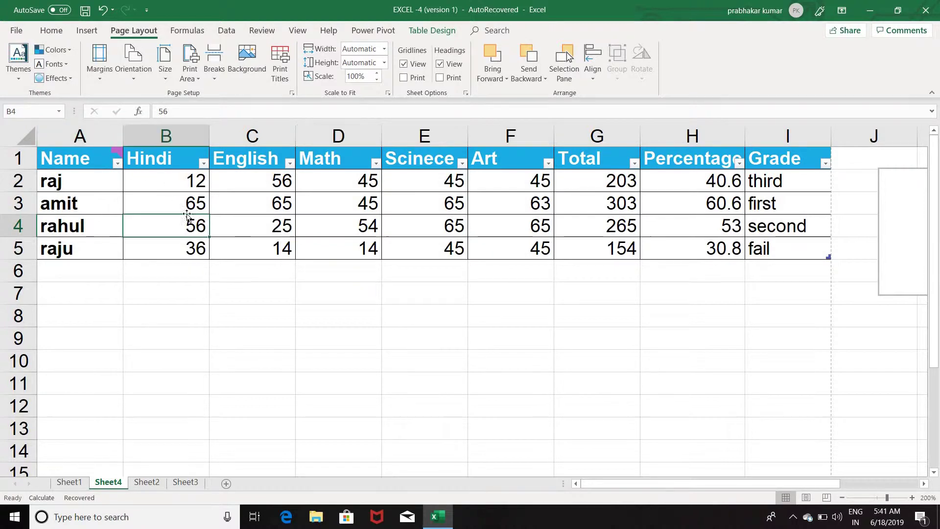
{"action": "left_click", "coordinate": [51, 64]}
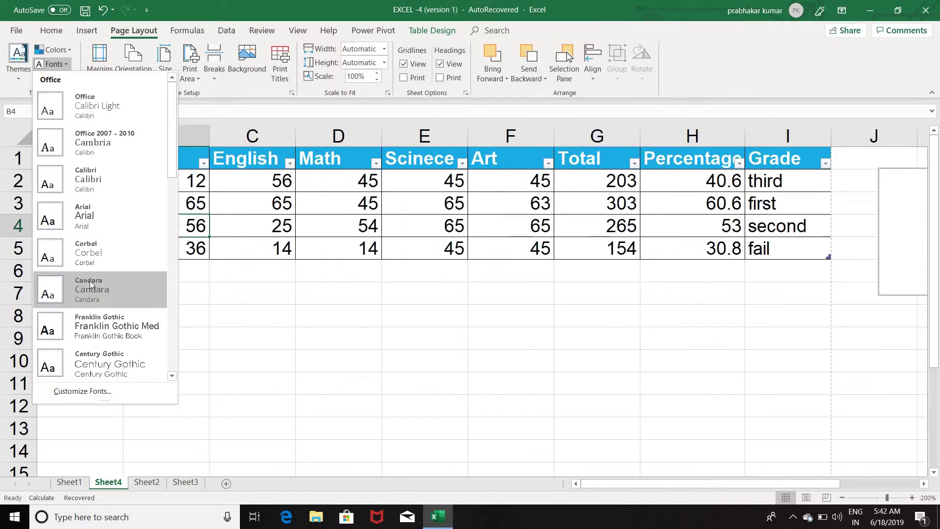
{"action": "left_click", "coordinate": [112, 316]}
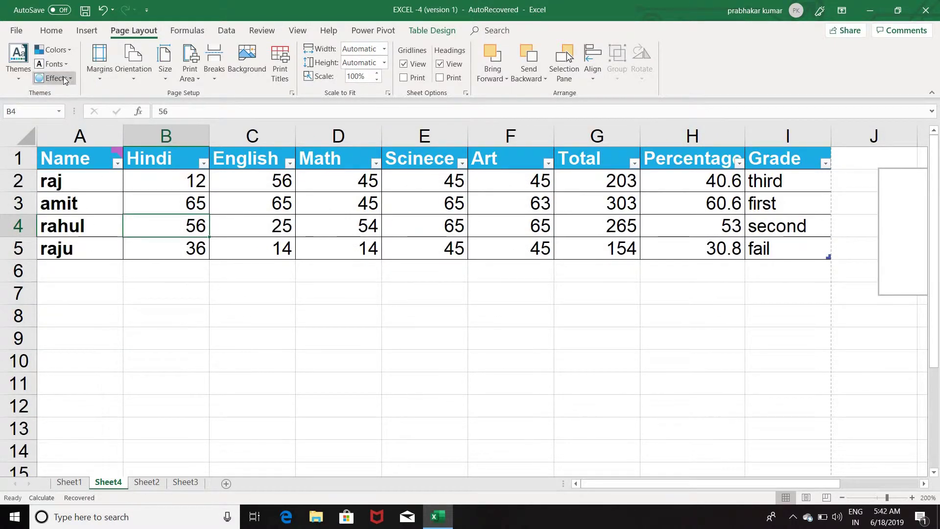
Try Grunge Texture and two other theme effects, then check the workbook font on Home
{"action": "left_click", "coordinate": [67, 80]}
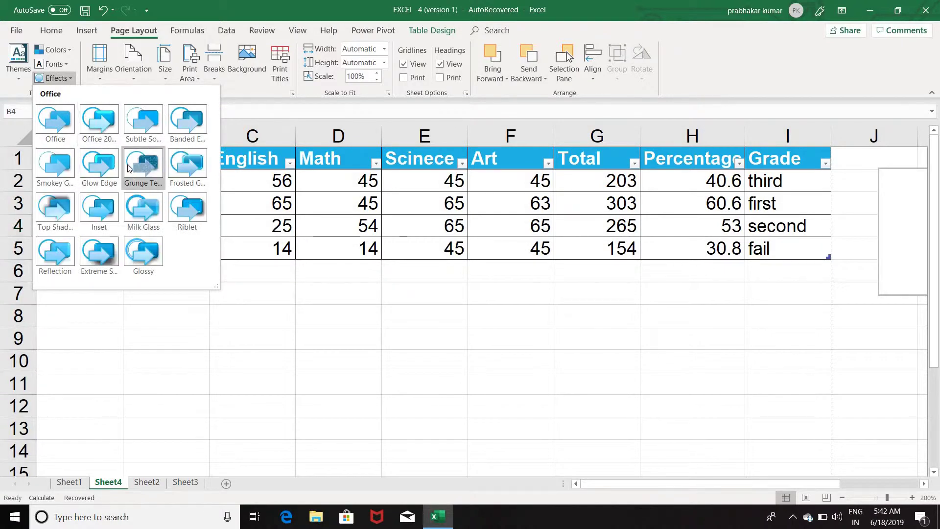
{"action": "left_click", "coordinate": [134, 169]}
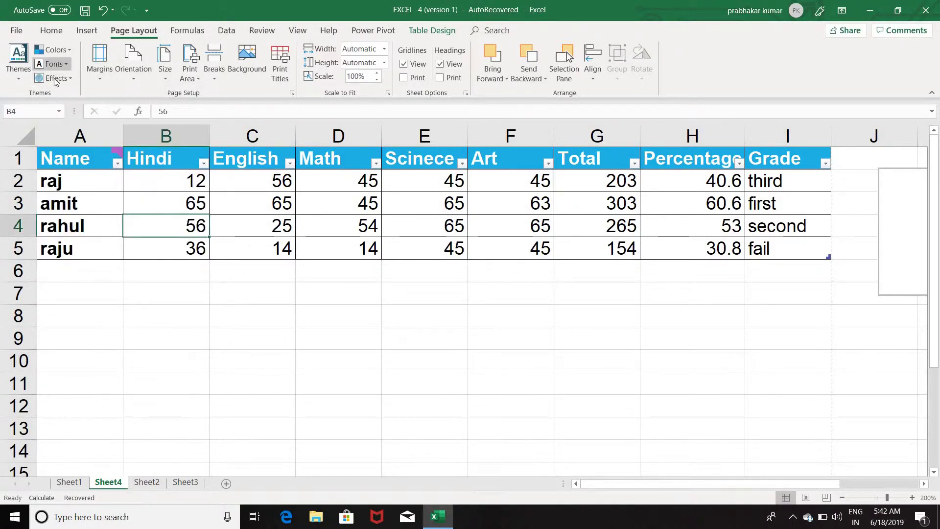
{"action": "left_click", "coordinate": [54, 78]}
{"action": "left_click", "coordinate": [181, 162]}
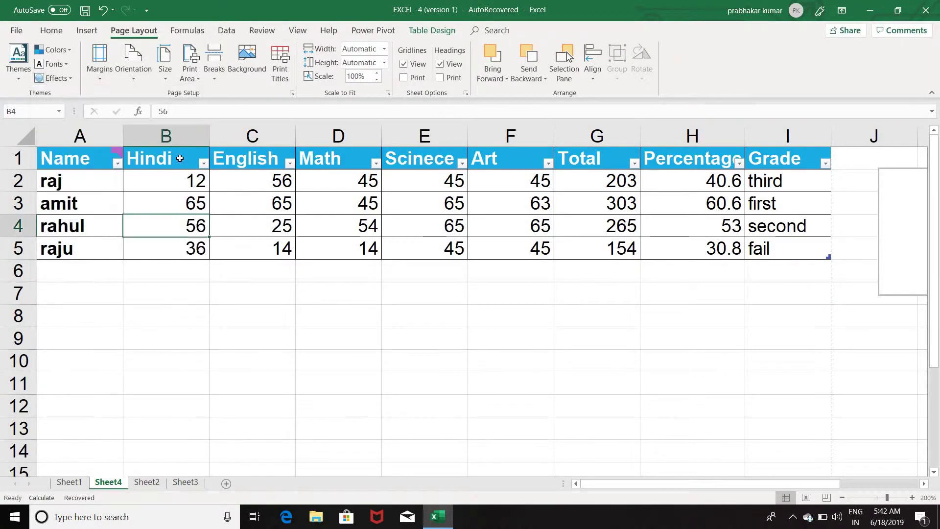
{"action": "left_click", "coordinate": [68, 77]}
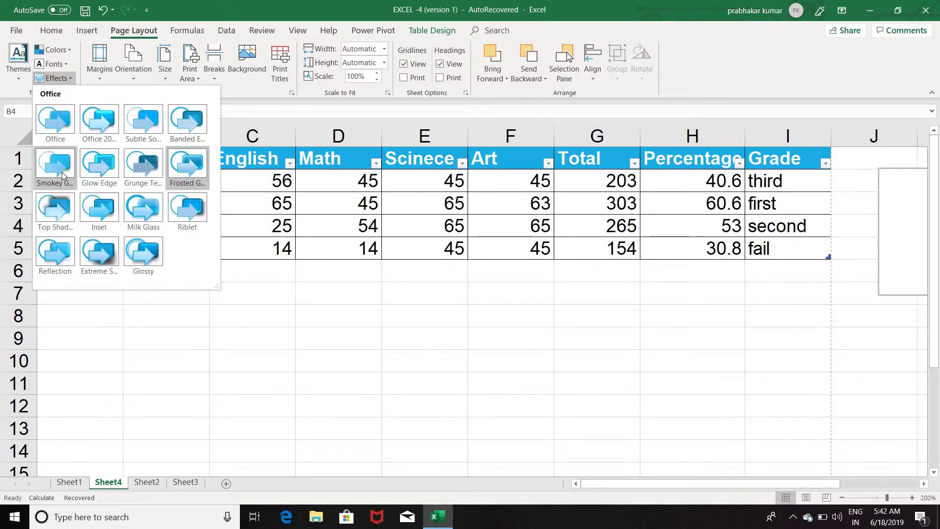
{"action": "left_click", "coordinate": [62, 172]}
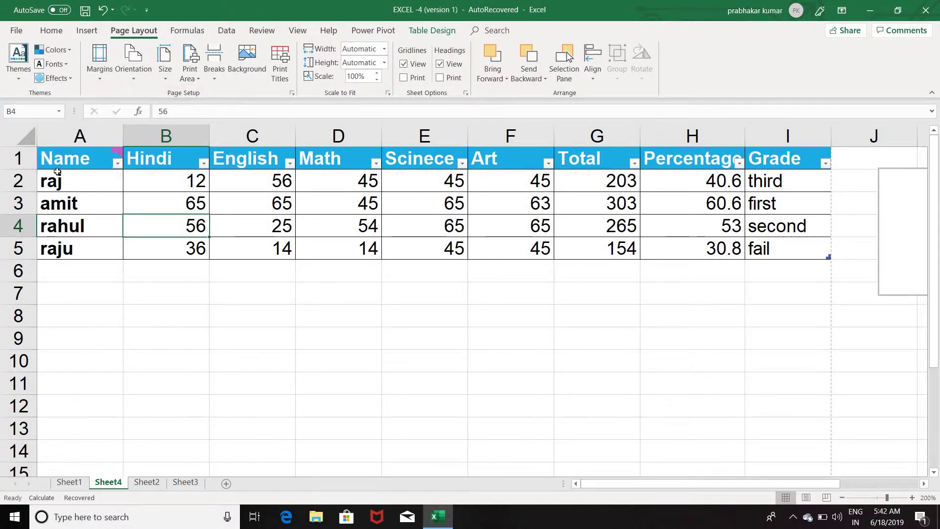
{"action": "mouse_move", "coordinate": [116, 152]}
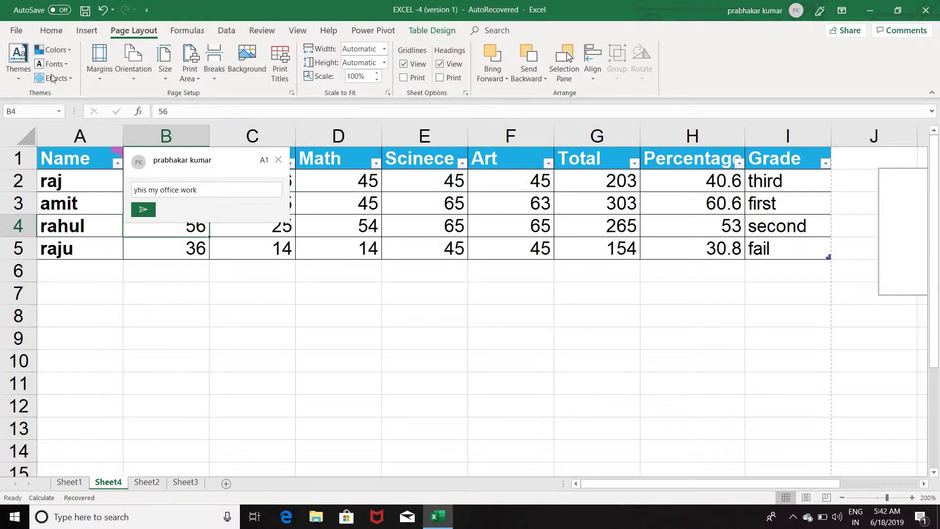
{"action": "left_click", "coordinate": [50, 30]}
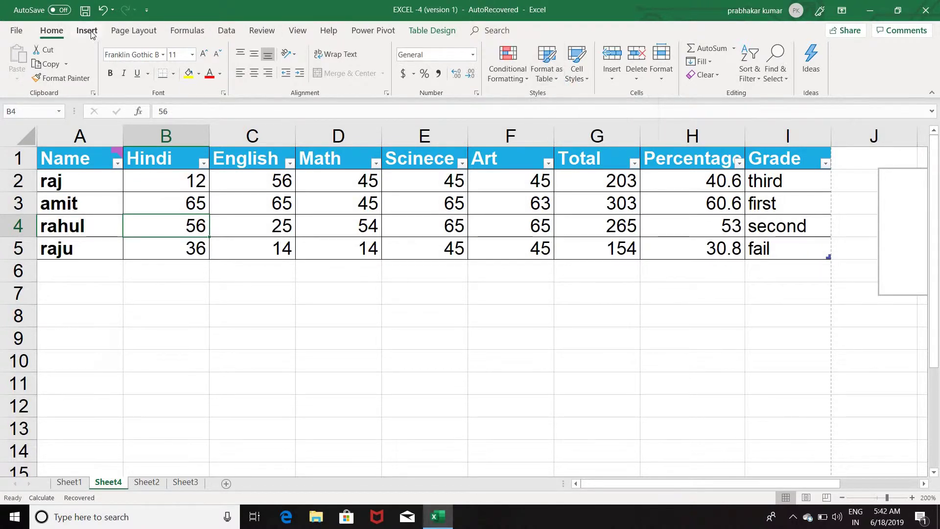
{"action": "left_click", "coordinate": [126, 35]}
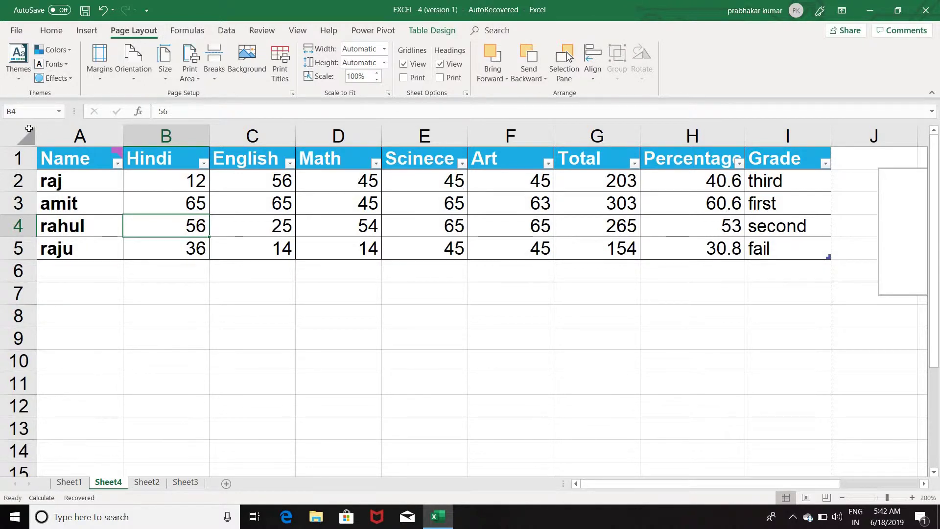
Briefly try Wide margins, then apply the Narrow margin preset to Sheet4
{"action": "left_click", "coordinate": [96, 68]}
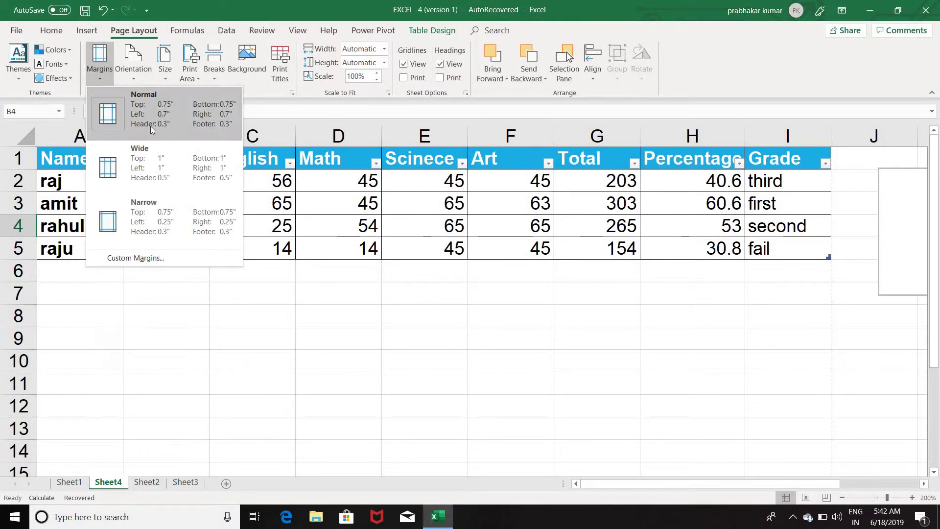
{"action": "left_click", "coordinate": [200, 178]}
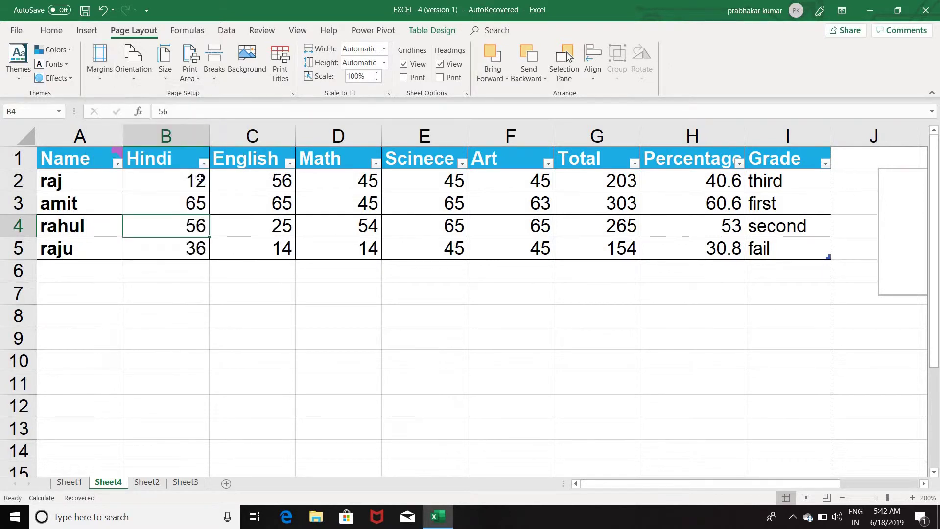
{"action": "left_click", "coordinate": [98, 69]}
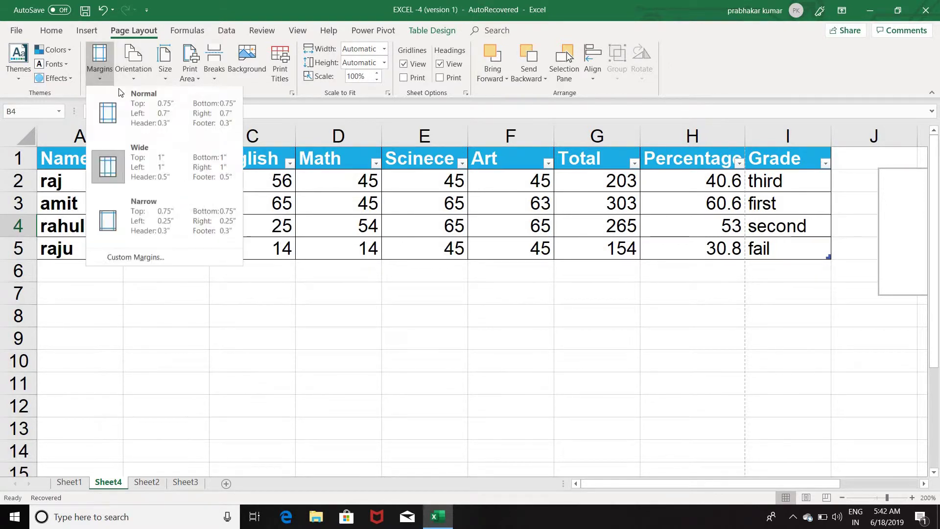
{"action": "left_click", "coordinate": [106, 81]}
{"action": "left_click", "coordinate": [104, 78]}
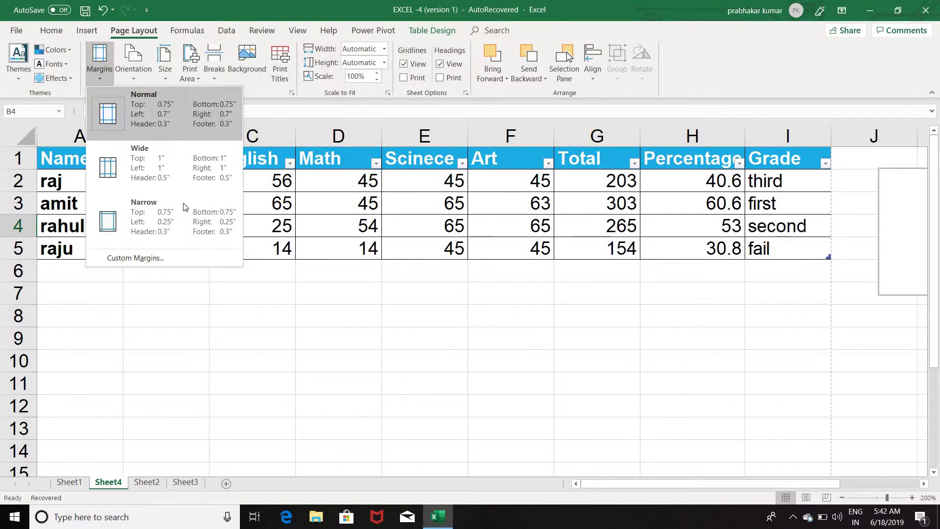
{"action": "left_click", "coordinate": [186, 219]}
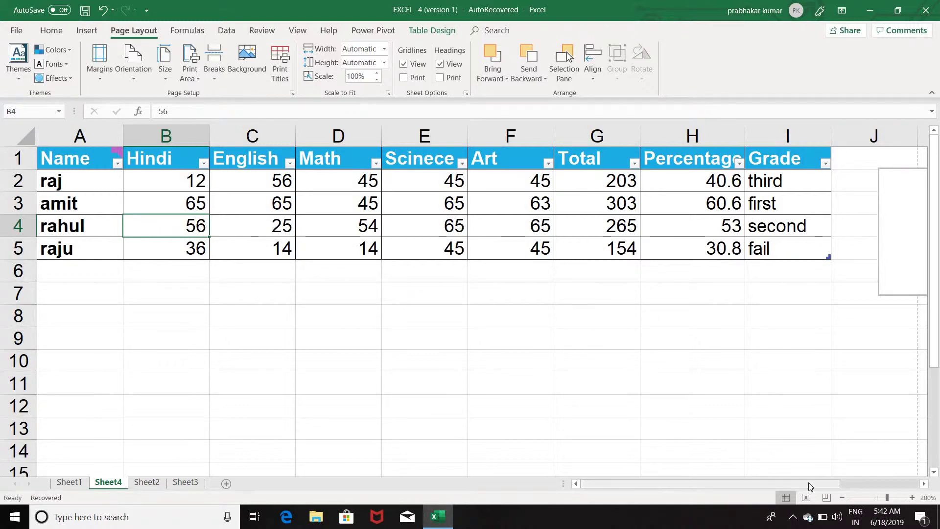
Move the empty text box right into columns K–L, then scroll to check page breaks
{"action": "left_click_drag", "start_coordinate": [803, 481], "coordinate": [879, 483]}
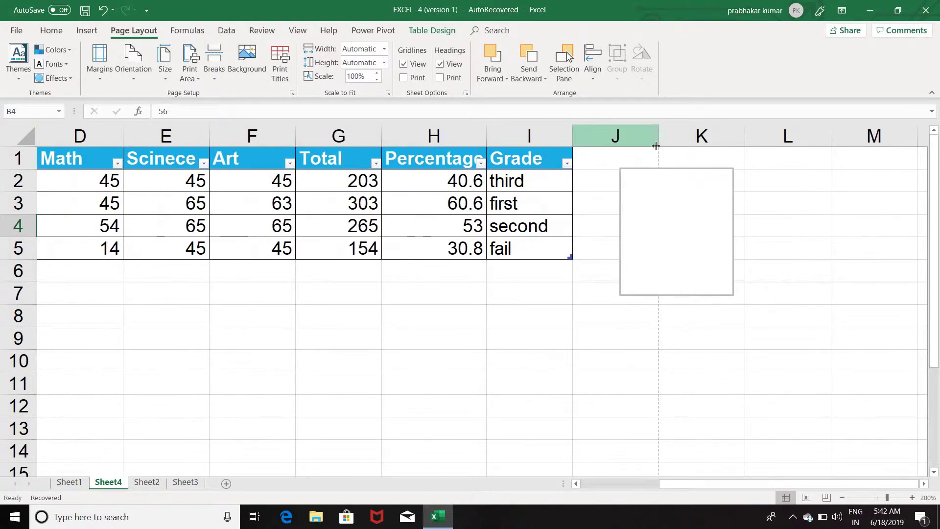
{"action": "left_click", "coordinate": [654, 173]}
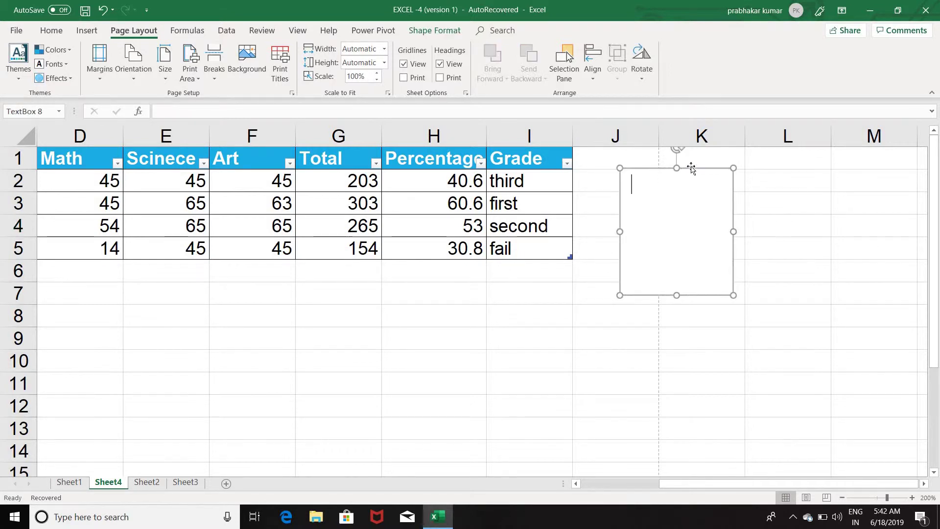
{"action": "left_click_drag", "start_coordinate": [686, 167], "coordinate": [862, 176]}
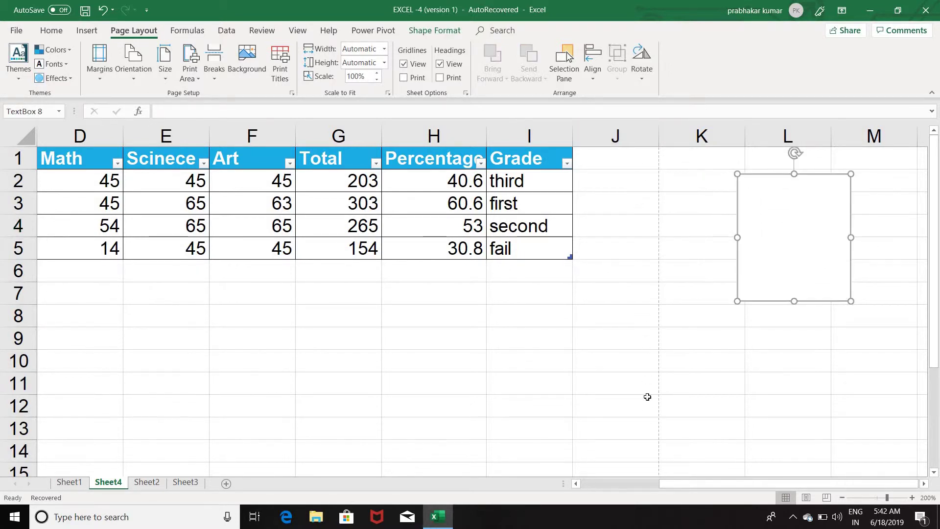
{"action": "left_click_drag", "start_coordinate": [679, 487], "coordinate": [436, 475]}
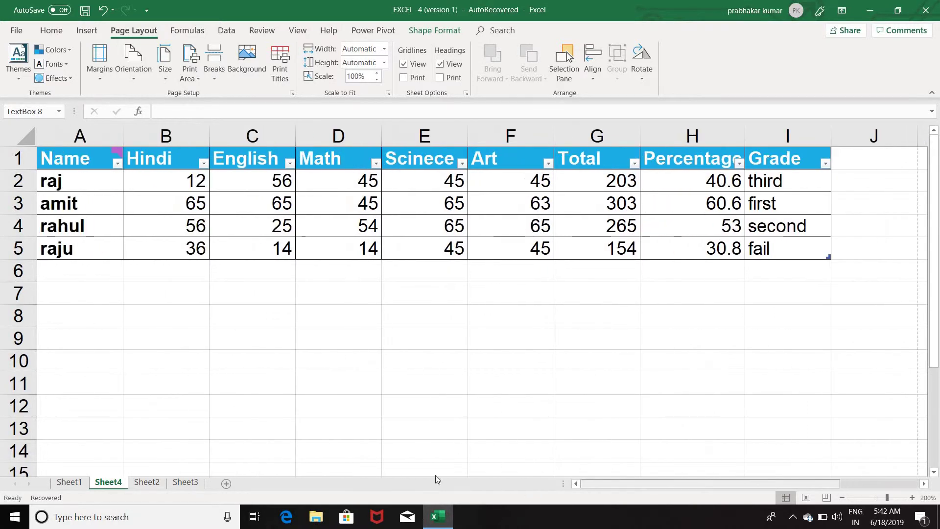
{"action": "scroll", "coordinate": [890, 235], "scroll_direction": "down", "scroll_amount": 6}
{"action": "scroll", "coordinate": [889, 235], "scroll_direction": "down", "scroll_amount": 5}
{"action": "scroll", "coordinate": [887, 236], "scroll_direction": "down", "scroll_amount": 4}
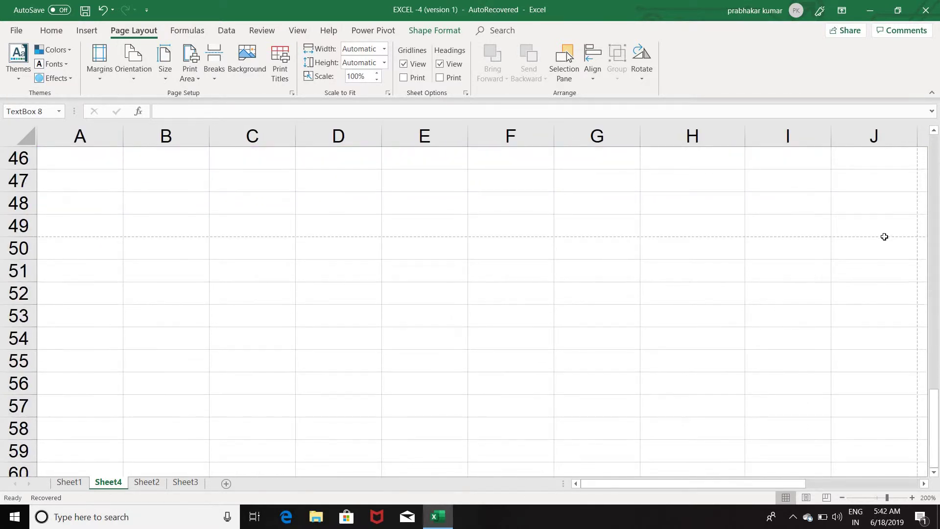
{"action": "scroll", "coordinate": [882, 237], "scroll_direction": "down", "scroll_amount": 9}
{"action": "scroll", "coordinate": [882, 236], "scroll_direction": "down", "scroll_amount": 7}
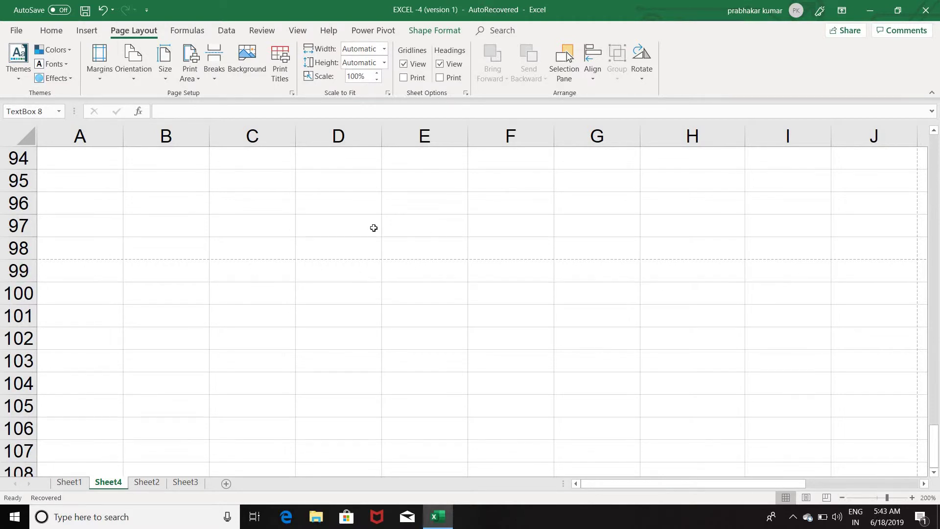
{"action": "scroll", "coordinate": [124, 176], "scroll_direction": "up", "scroll_amount": 13}
{"action": "scroll", "coordinate": [124, 176], "scroll_direction": "up", "scroll_amount": 6}
{"action": "scroll", "coordinate": [123, 177], "scroll_direction": "up", "scroll_amount": 12}
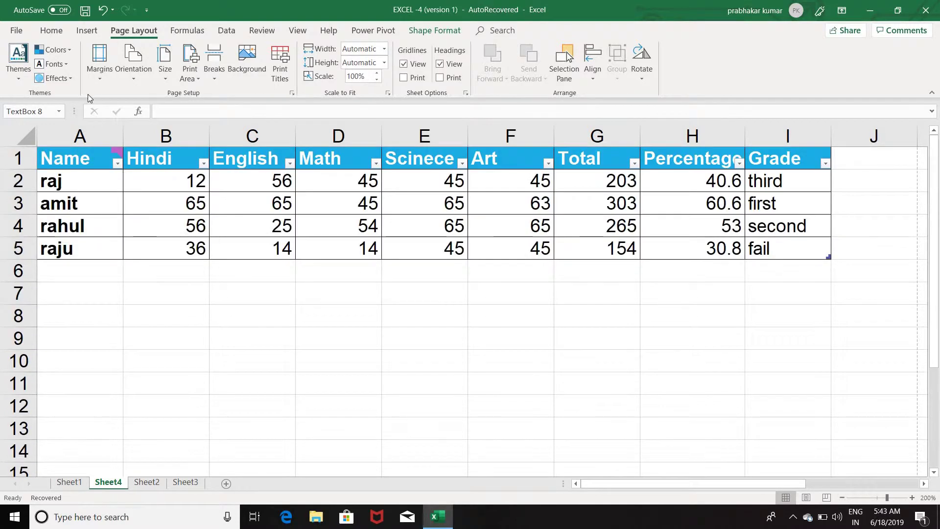
Apply Wide margins, then return the marks sheet to Normal margins
{"action": "left_click", "coordinate": [100, 64]}
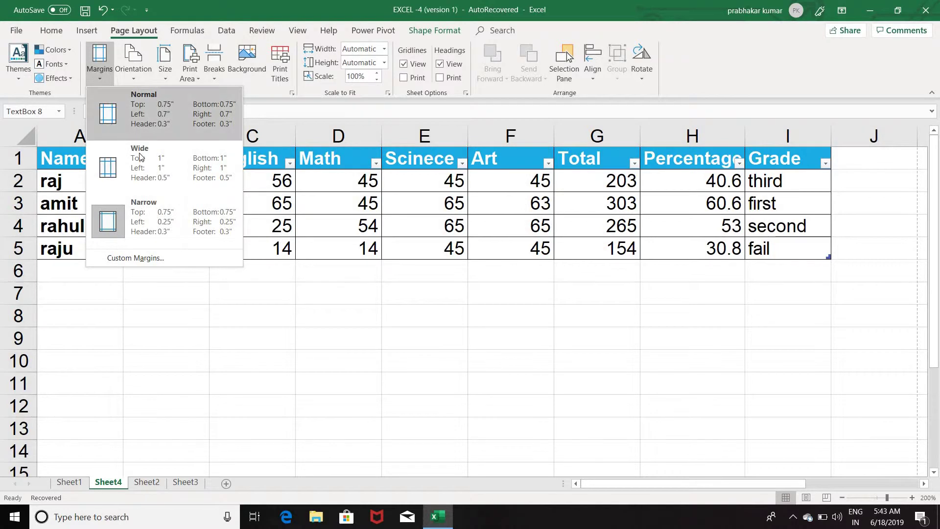
{"action": "left_click", "coordinate": [140, 157]}
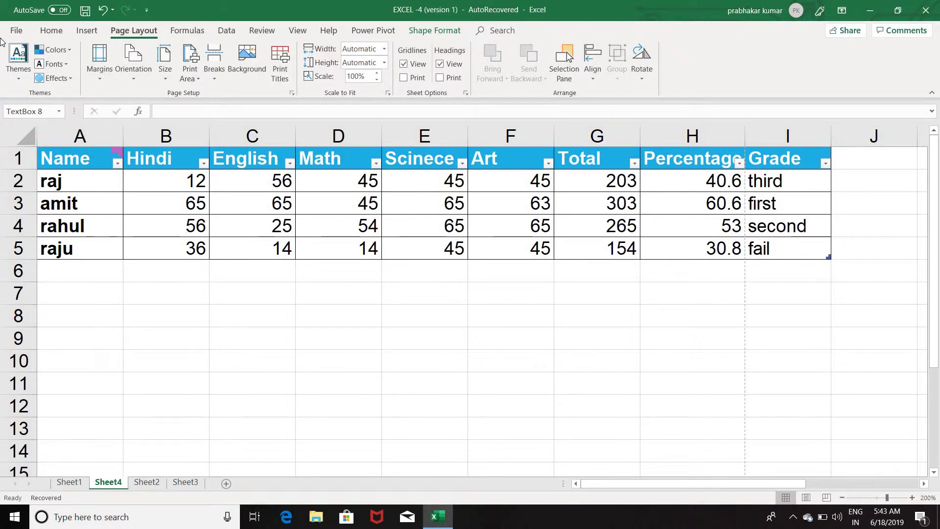
{"action": "left_click", "coordinate": [98, 71]}
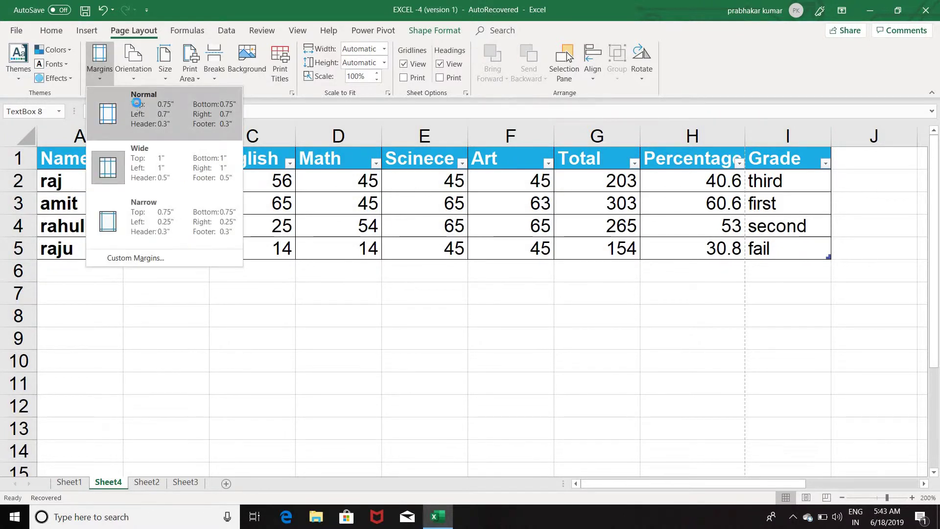
{"action": "left_click", "coordinate": [137, 102]}
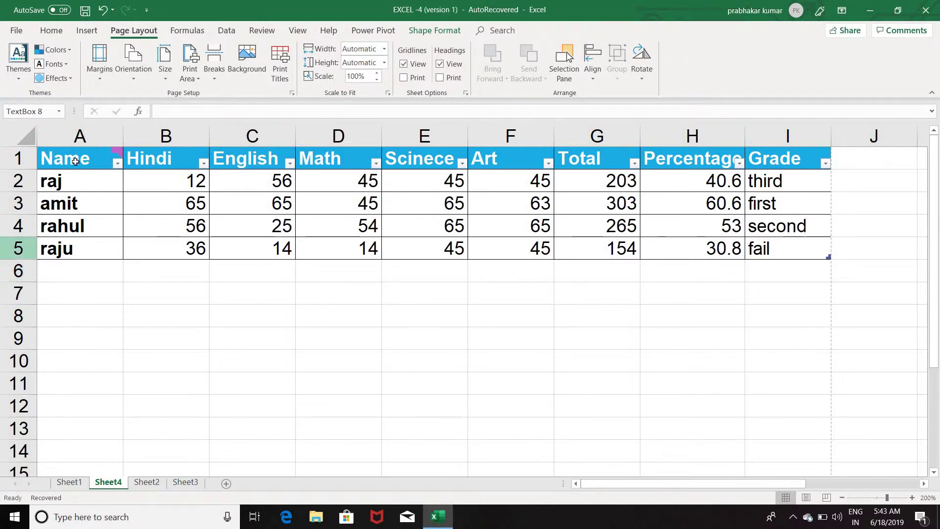
{"action": "mouse_move", "coordinate": [116, 152]}
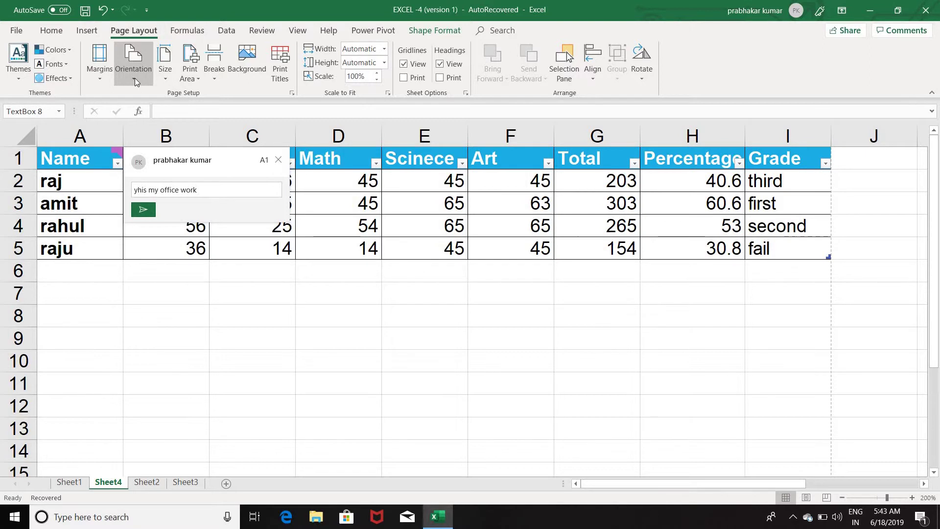
Set Sheet4's page orientation to Portrait
{"action": "left_click", "coordinate": [134, 78]}
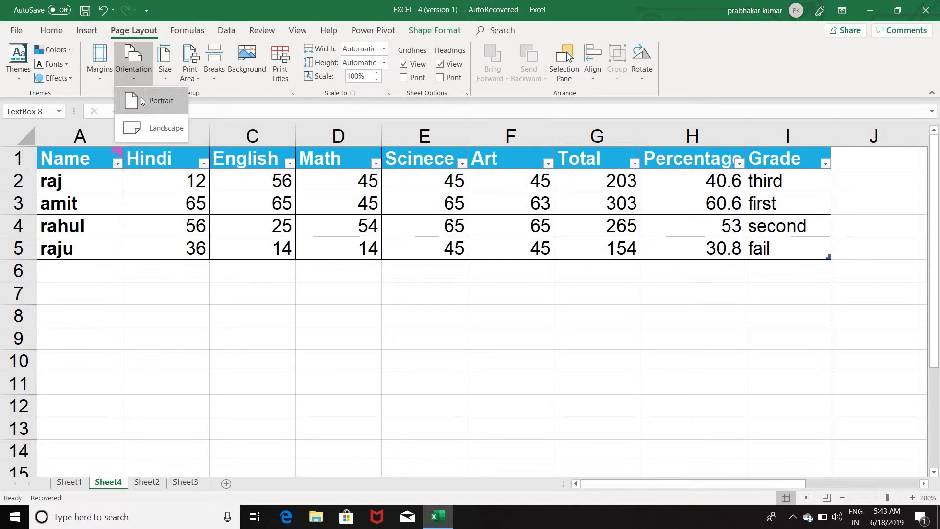
{"action": "left_click", "coordinate": [152, 125]}
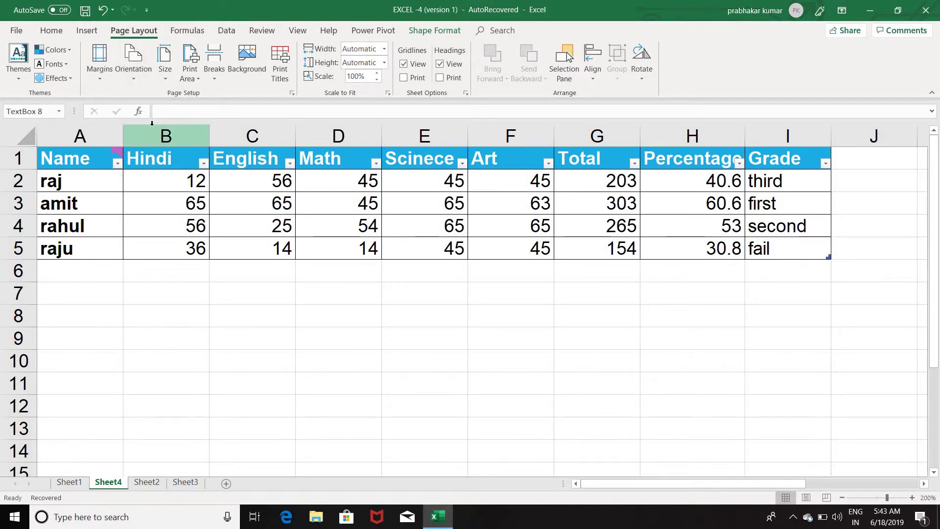
{"action": "left_click", "coordinate": [132, 77]}
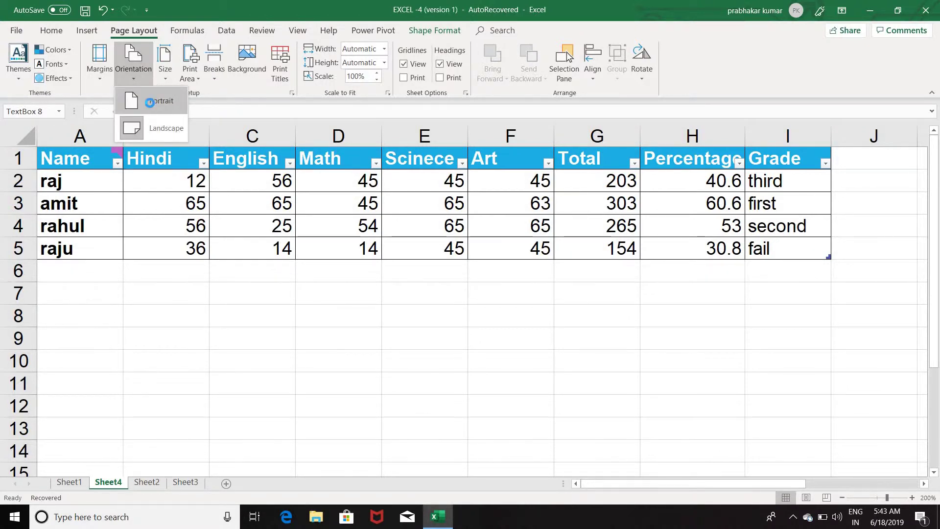
{"action": "left_click", "coordinate": [149, 103]}
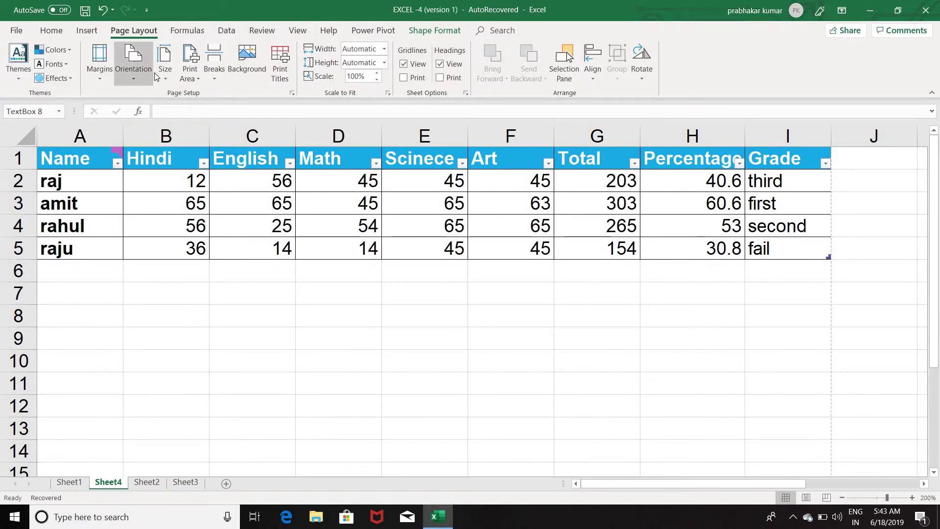
{"action": "left_click", "coordinate": [169, 77]}
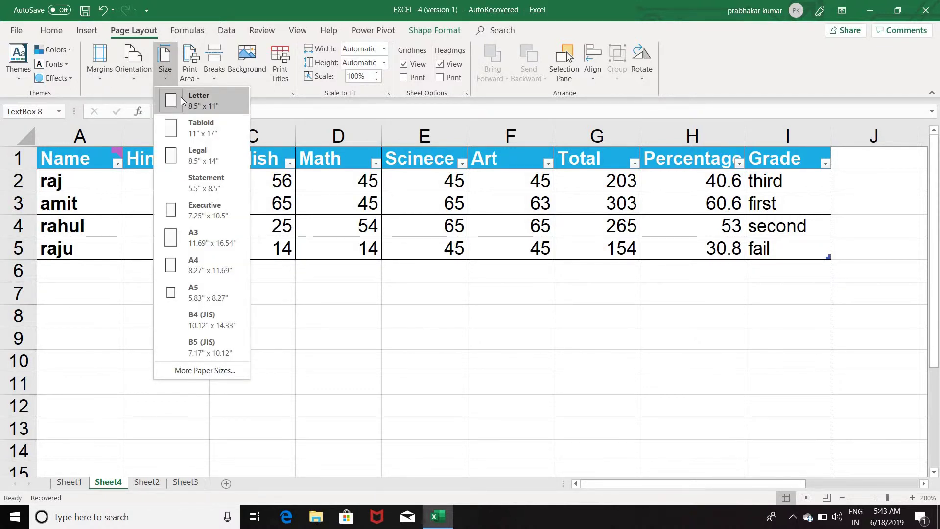
Set the paper size to A4, then change it to A3
{"action": "left_click", "coordinate": [231, 273]}
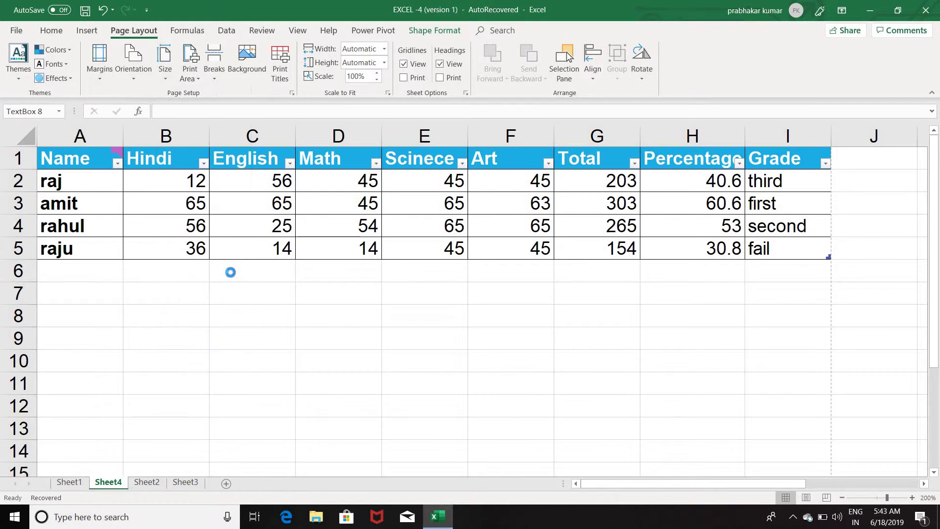
{"action": "left_click", "coordinate": [165, 80]}
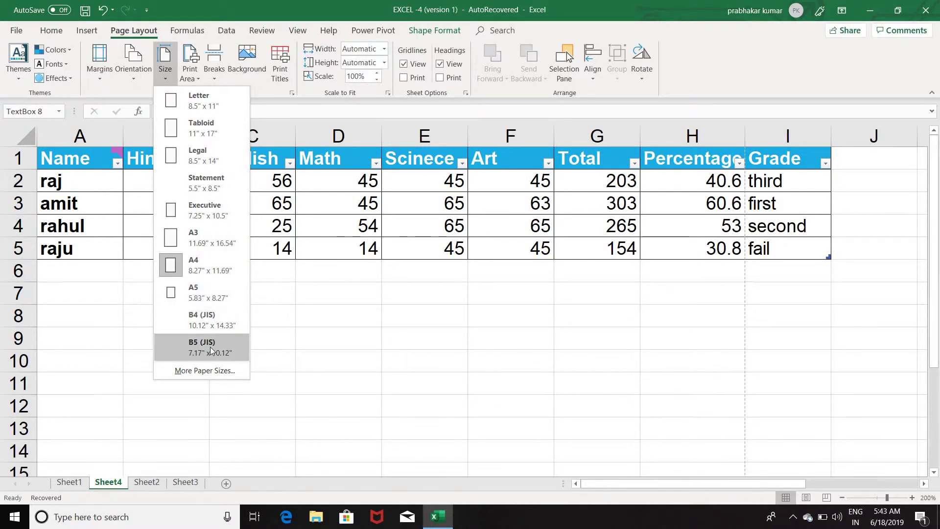
{"action": "left_click", "coordinate": [207, 234]}
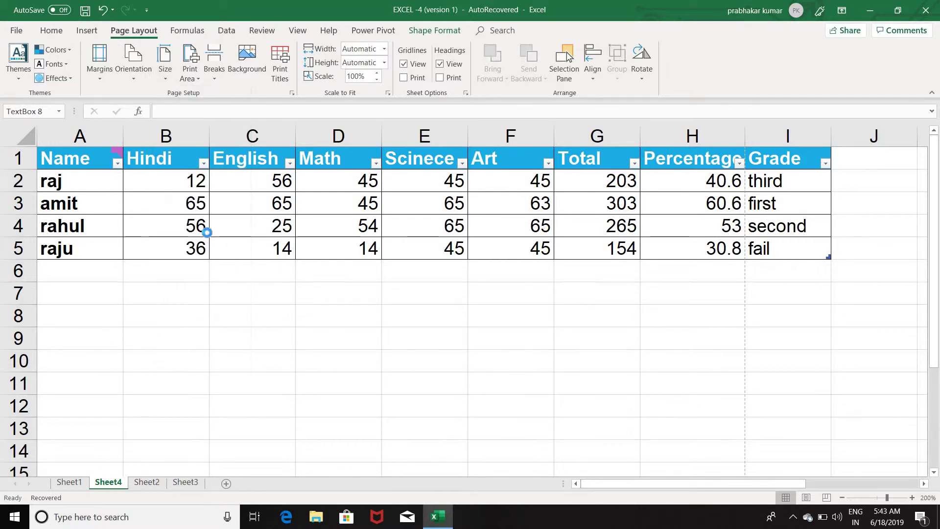
Change the sheet's paper size to Letter (8.5" x 11")
{"action": "scroll", "coordinate": [574, 202], "scroll_direction": "down", "scroll_amount": 7}
{"action": "scroll", "coordinate": [575, 201], "scroll_direction": "down", "scroll_amount": 6}
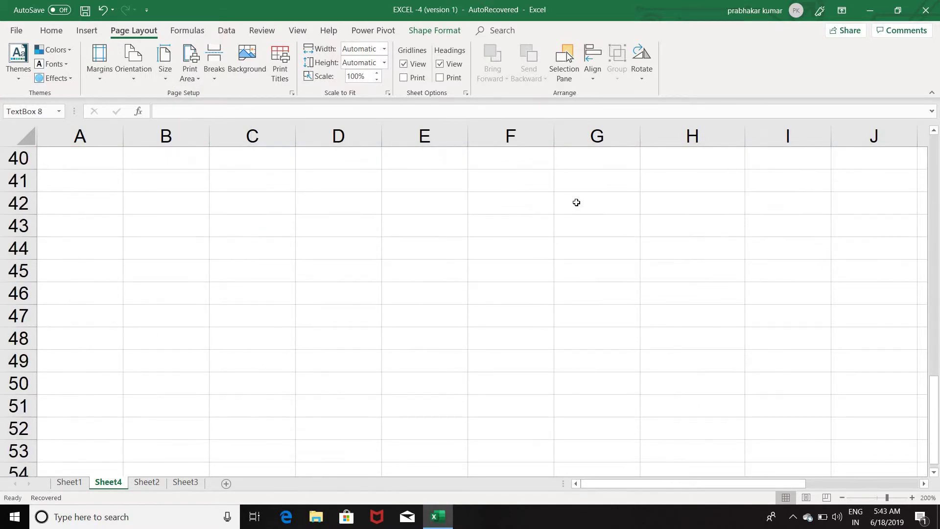
{"action": "scroll", "coordinate": [574, 205], "scroll_direction": "down", "scroll_amount": 4}
{"action": "scroll", "coordinate": [563, 230], "scroll_direction": "down", "scroll_amount": 5}
{"action": "scroll", "coordinate": [556, 245], "scroll_direction": "down", "scroll_amount": 4}
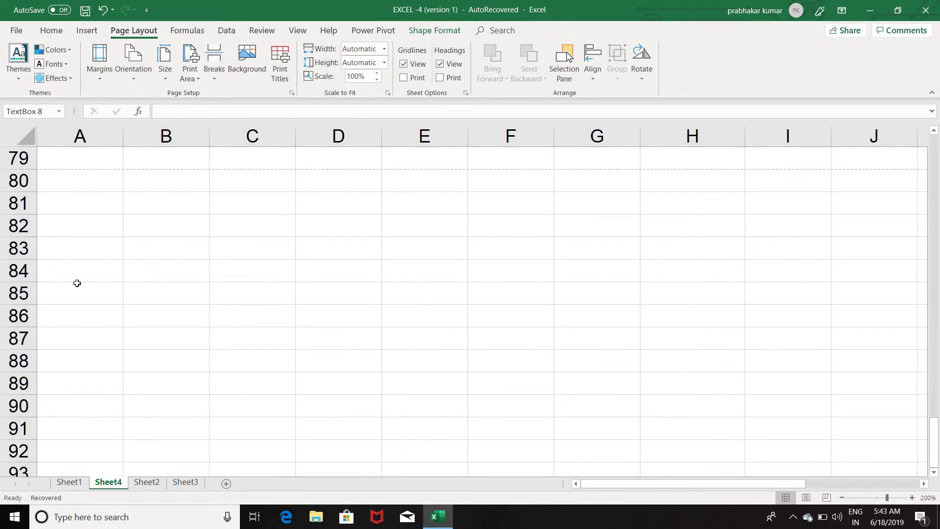
{"action": "scroll", "coordinate": [102, 267], "scroll_direction": "down", "scroll_amount": 6}
{"action": "right_click", "coordinate": [105, 269]}
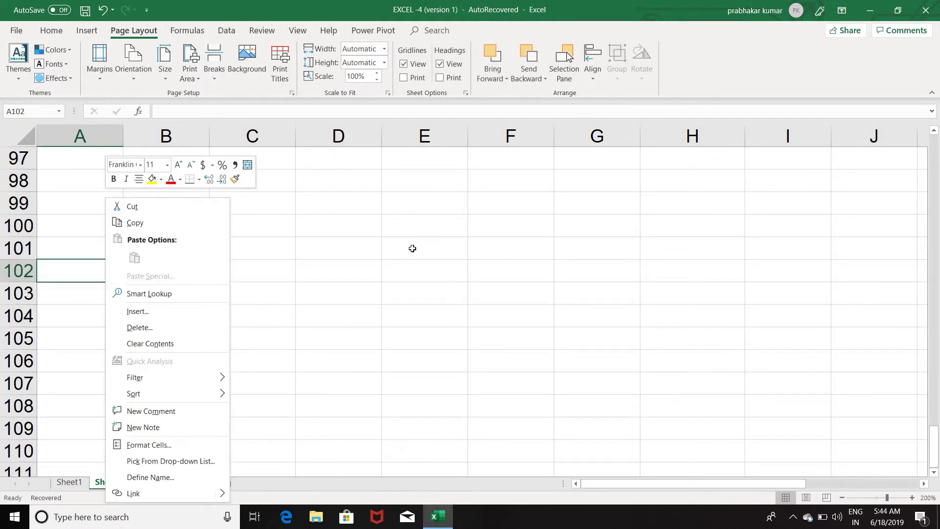
{"action": "scroll", "coordinate": [412, 248], "scroll_direction": "up", "scroll_amount": 1}
{"action": "scroll", "coordinate": [413, 245], "scroll_direction": "up", "scroll_amount": 8}
{"action": "scroll", "coordinate": [414, 243], "scroll_direction": "up", "scroll_amount": 7}
{"action": "scroll", "coordinate": [413, 241], "scroll_direction": "up", "scroll_amount": 8}
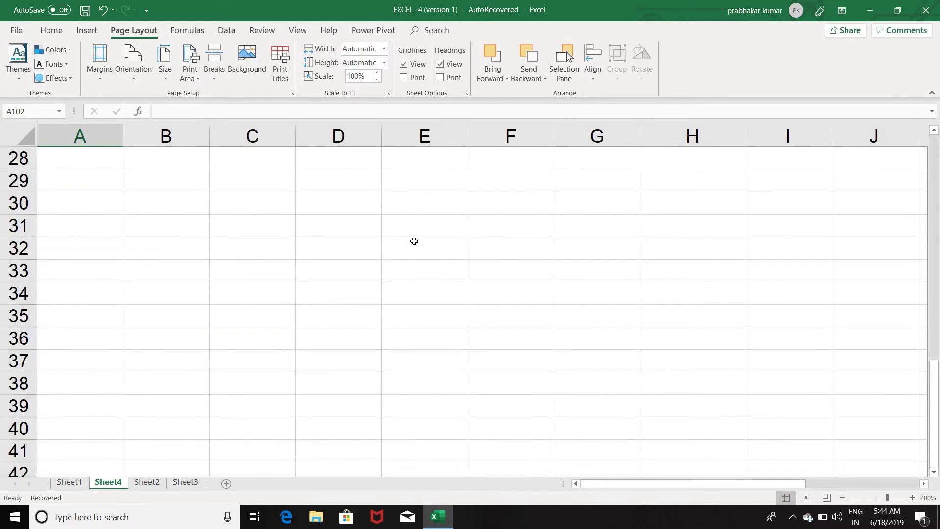
{"action": "scroll", "coordinate": [411, 237], "scroll_direction": "up", "scroll_amount": 7}
{"action": "scroll", "coordinate": [407, 230], "scroll_direction": "up", "scroll_amount": 2}
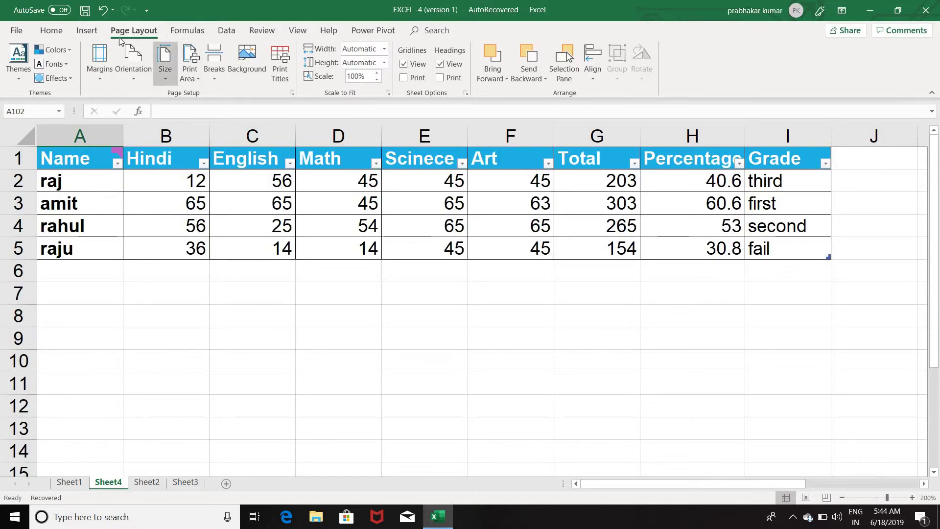
{"action": "left_click", "coordinate": [169, 76]}
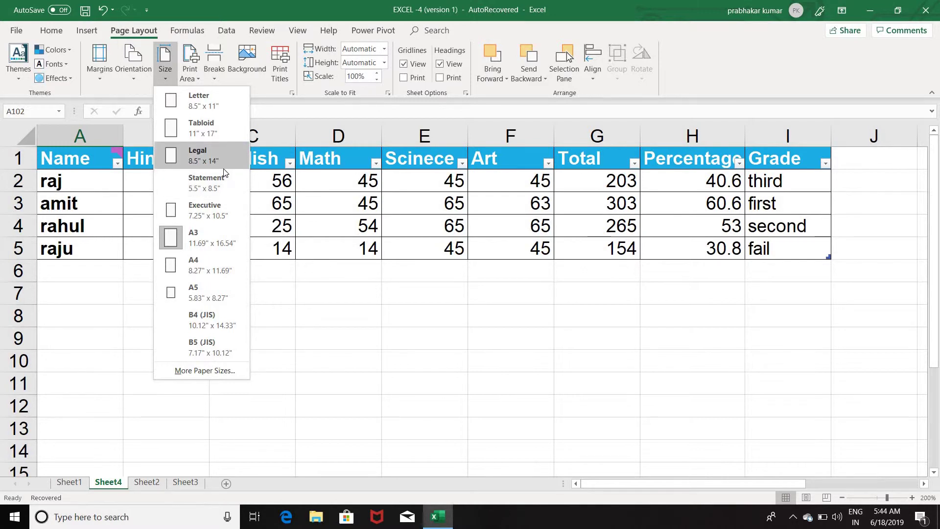
{"action": "left_click", "coordinate": [210, 107]}
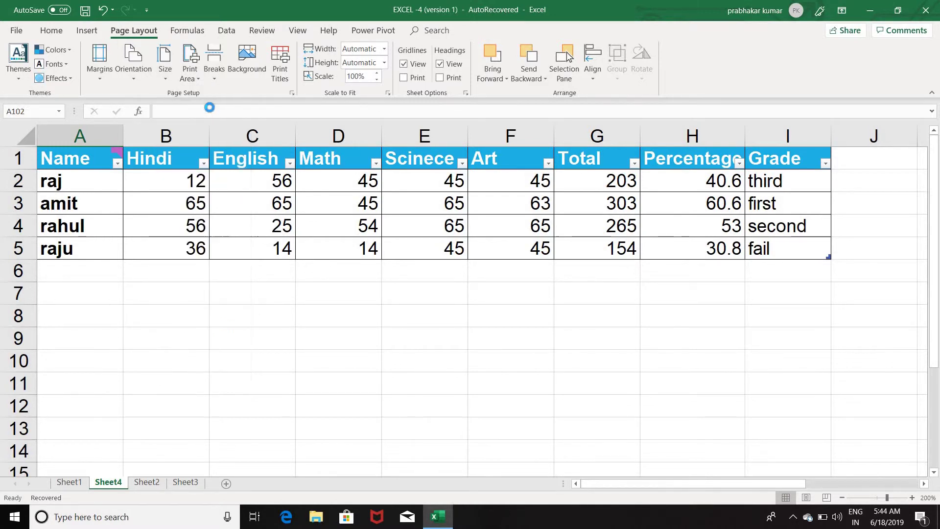
Set cells A1:C5 as the print area
{"action": "left_click", "coordinate": [189, 77]}
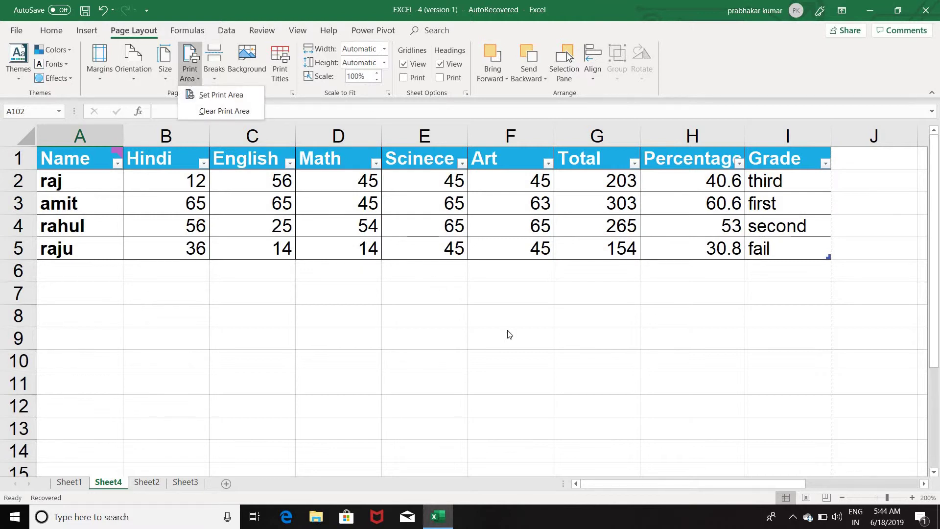
{"action": "left_click", "coordinate": [531, 378]}
{"action": "left_click_drag", "start_coordinate": [63, 159], "coordinate": [290, 250]}
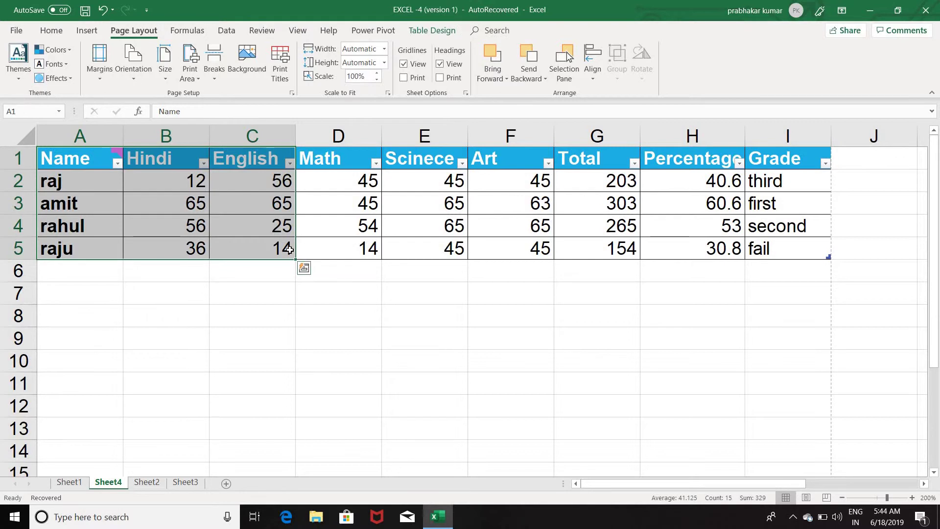
{"action": "left_click", "coordinate": [195, 81]}
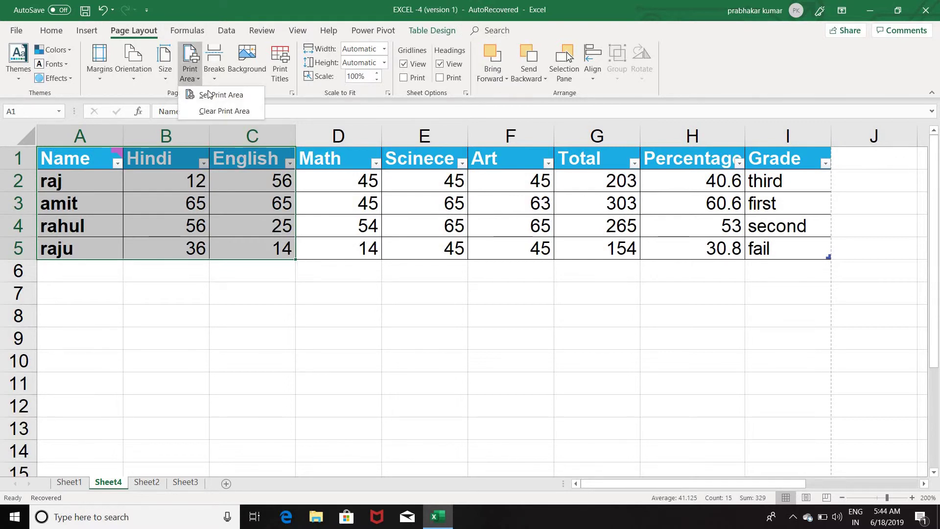
{"action": "left_click", "coordinate": [213, 96]}
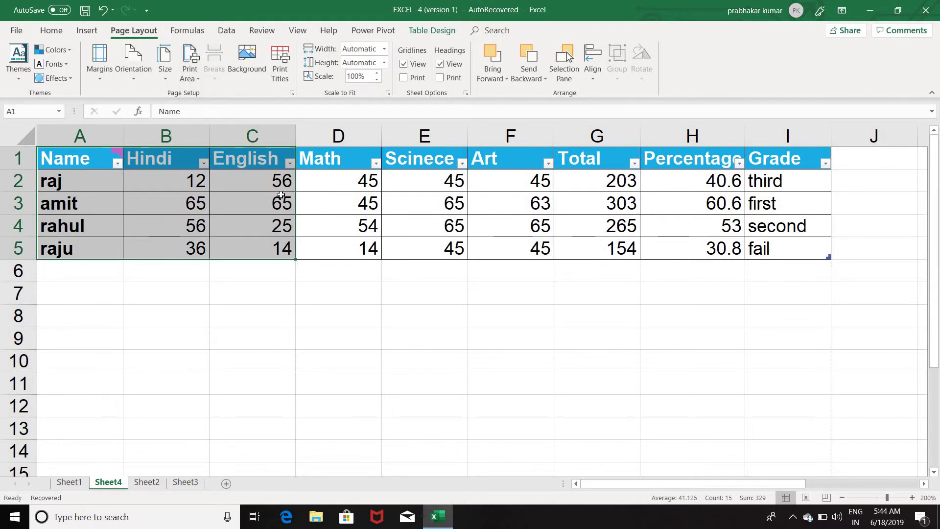
{"action": "left_click", "coordinate": [338, 299]}
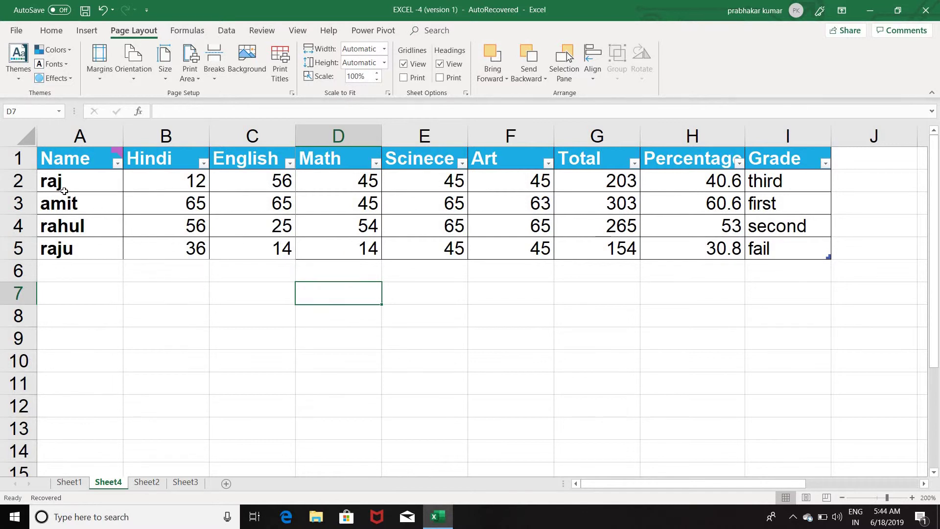
Clear the A1:C5 print area so the whole marks table prints
{"action": "left_click", "coordinate": [193, 77]}
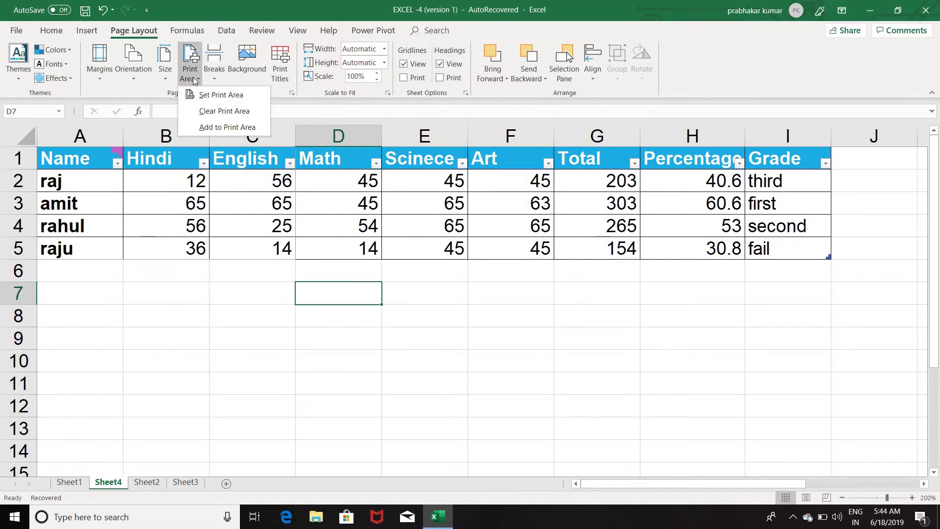
{"action": "left_click", "coordinate": [254, 196]}
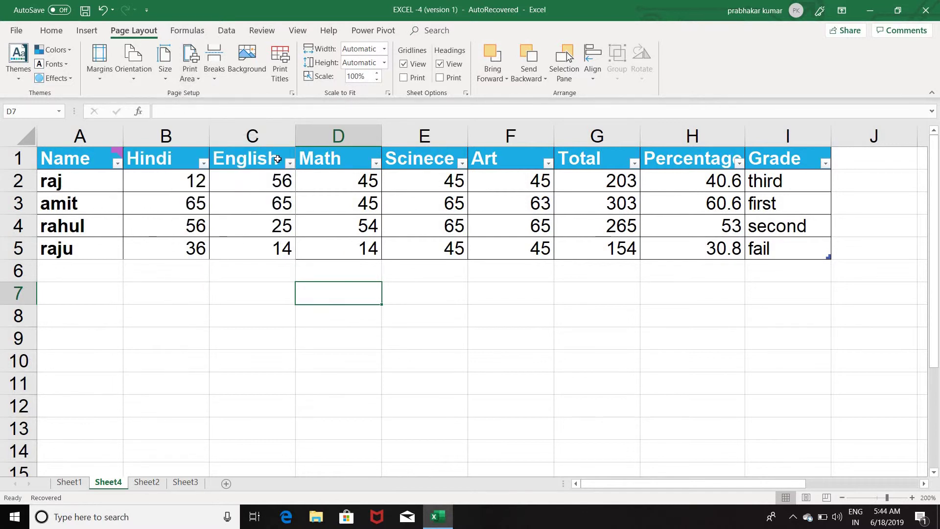
{"action": "left_click_drag", "start_coordinate": [277, 159], "coordinate": [92, 251]}
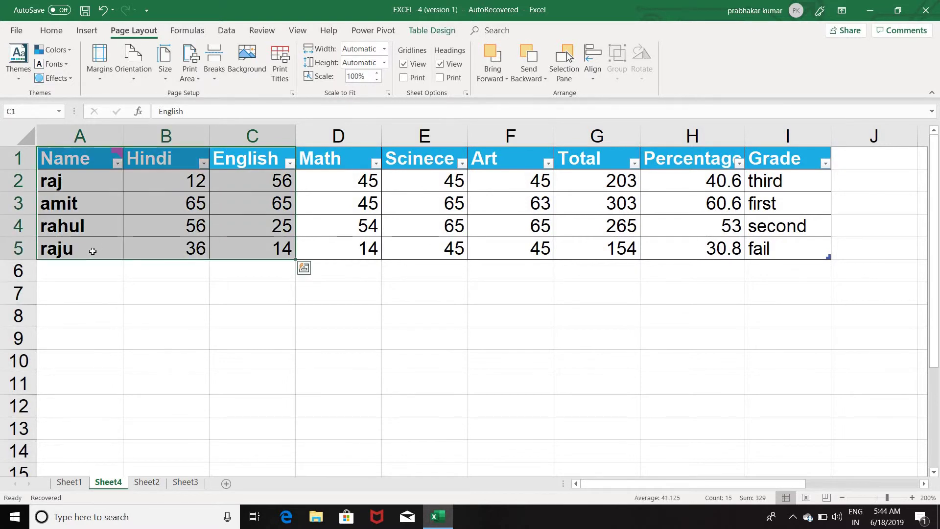
{"action": "left_click", "coordinate": [258, 289]}
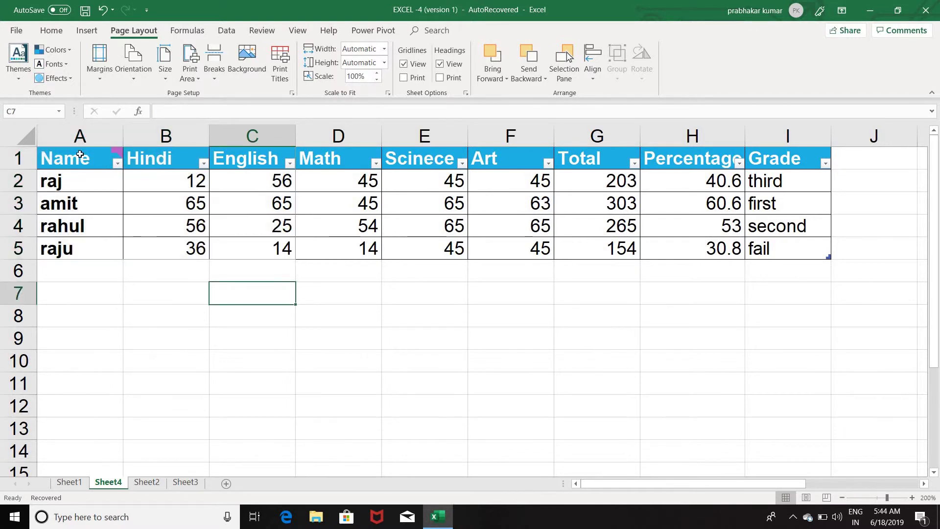
{"action": "left_click", "coordinate": [80, 155]}
{"action": "left_click_drag", "start_coordinate": [194, 224], "coordinate": [258, 252]}
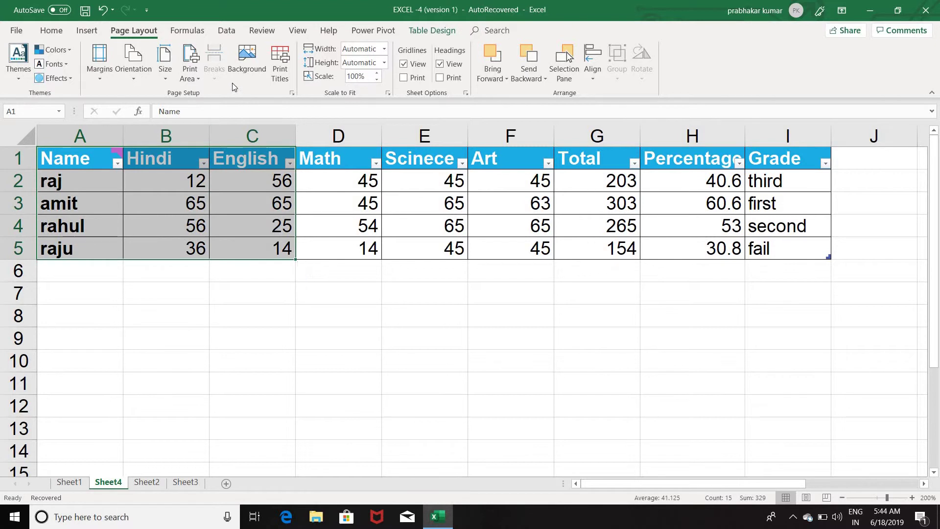
{"action": "left_click", "coordinate": [196, 77]}
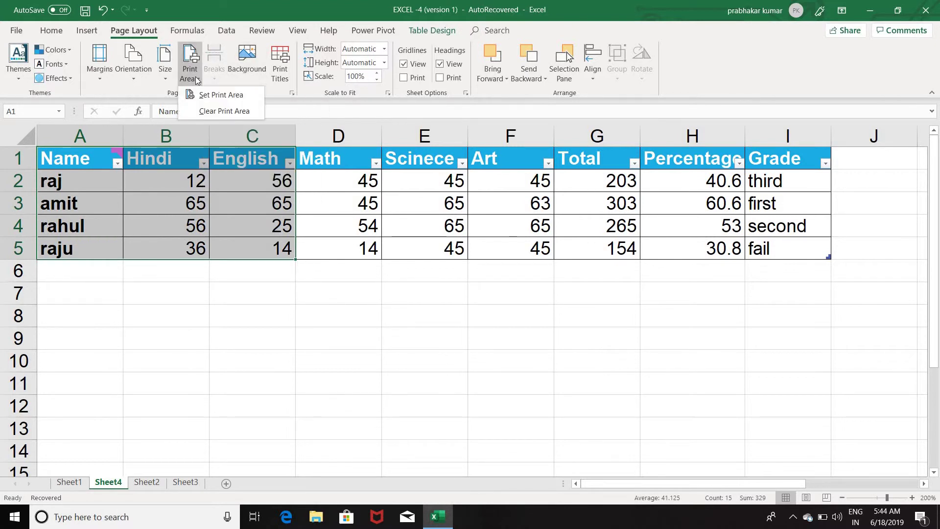
{"action": "left_click", "coordinate": [220, 111]}
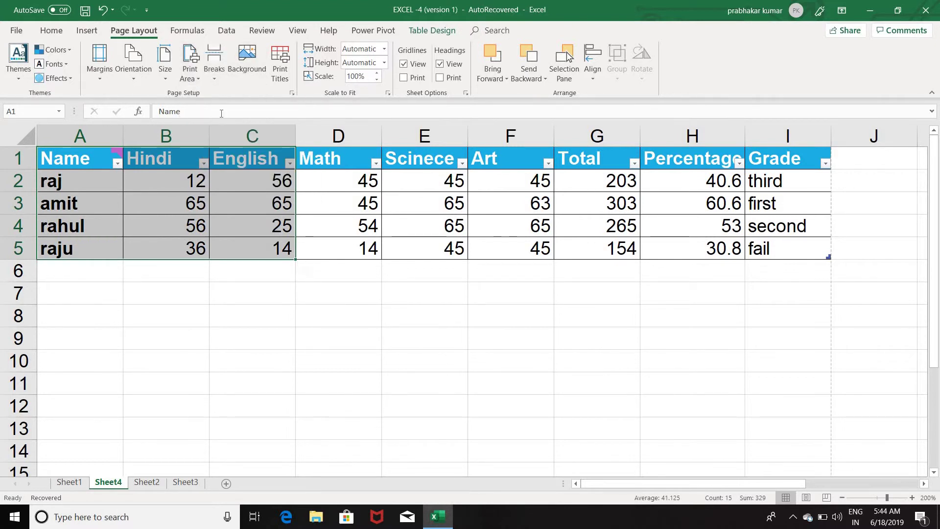
{"action": "left_click", "coordinate": [283, 322]}
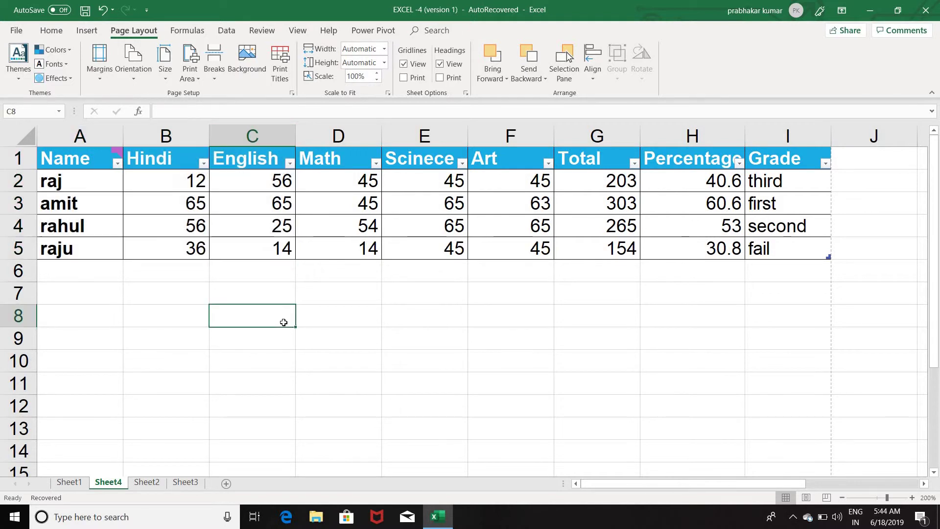
Insert a manual page break above row 3, after the first student row
{"action": "left_click", "coordinate": [214, 75]}
{"action": "left_click", "coordinate": [339, 286]}
{"action": "left_click", "coordinate": [56, 197]}
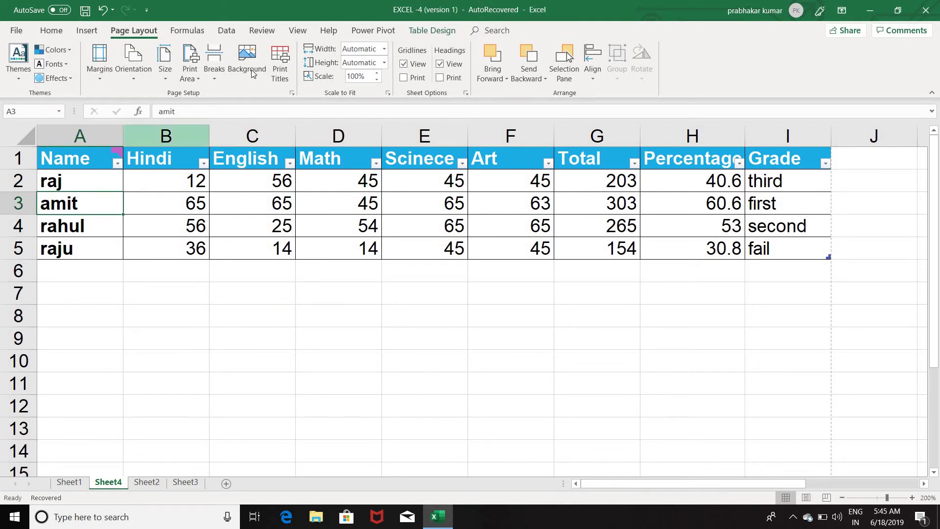
{"action": "left_click", "coordinate": [222, 76]}
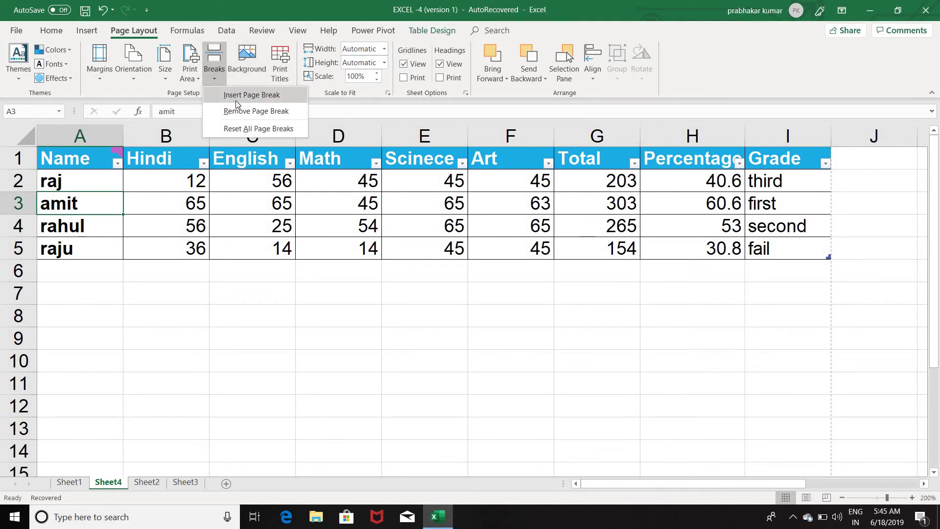
{"action": "left_click", "coordinate": [236, 102]}
{"action": "left_click", "coordinate": [289, 351]}
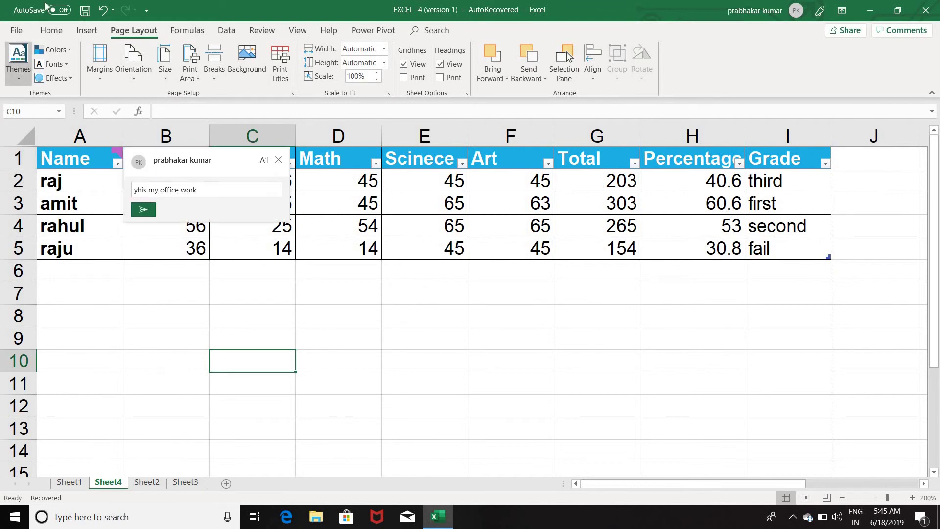
Show the Print preview and scroll through the marks sheet's 4 pages
{"action": "left_click", "coordinate": [17, 31]}
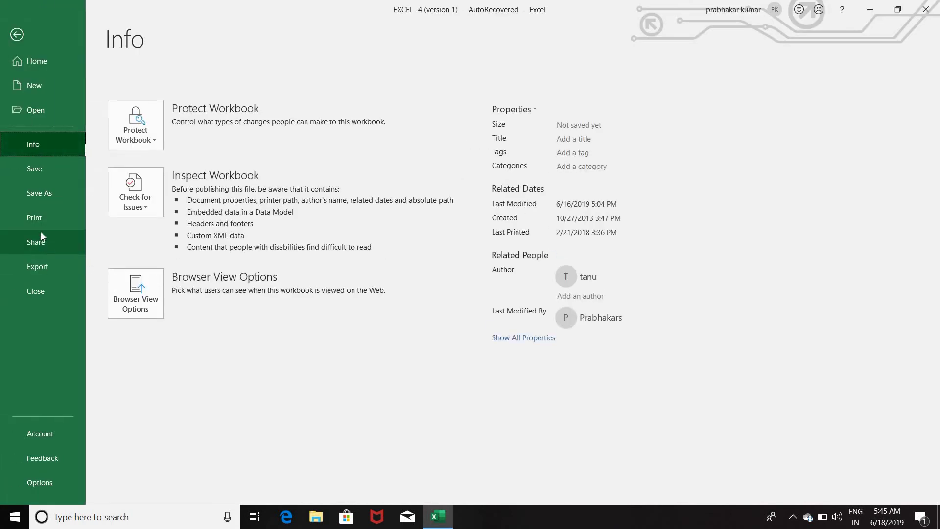
{"action": "left_click", "coordinate": [40, 218]}
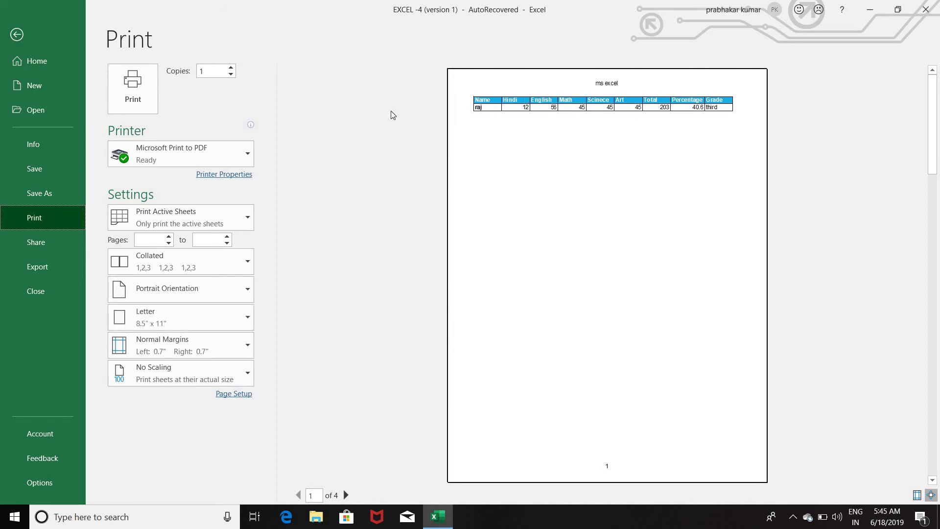
{"action": "scroll", "coordinate": [637, 198], "scroll_direction": "down", "scroll_amount": 1}
{"action": "scroll", "coordinate": [656, 201], "scroll_direction": "down", "scroll_amount": 1}
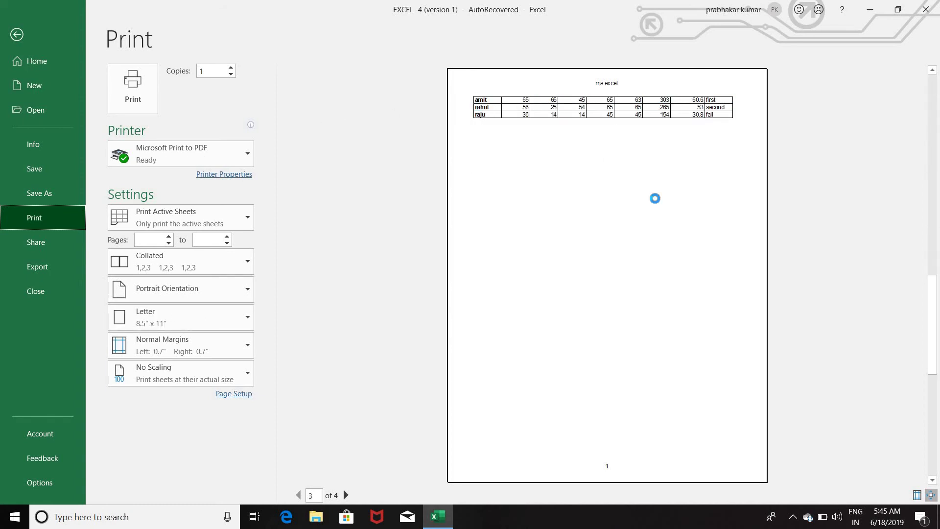
{"action": "scroll", "coordinate": [656, 200], "scroll_direction": "down", "scroll_amount": 1}
{"action": "scroll", "coordinate": [656, 201], "scroll_direction": "up", "scroll_amount": 2}
{"action": "scroll", "coordinate": [656, 201], "scroll_direction": "up", "scroll_amount": 1}
{"action": "scroll", "coordinate": [656, 202], "scroll_direction": "down", "scroll_amount": 1}
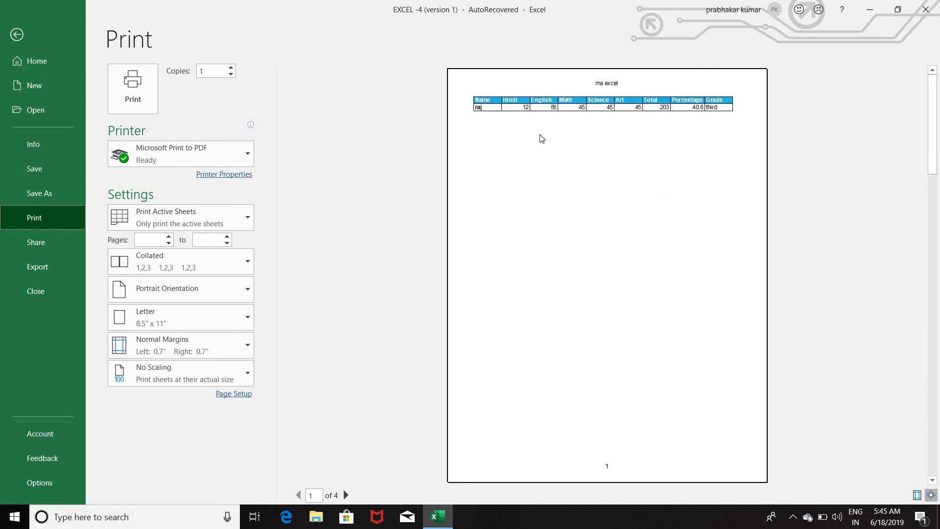